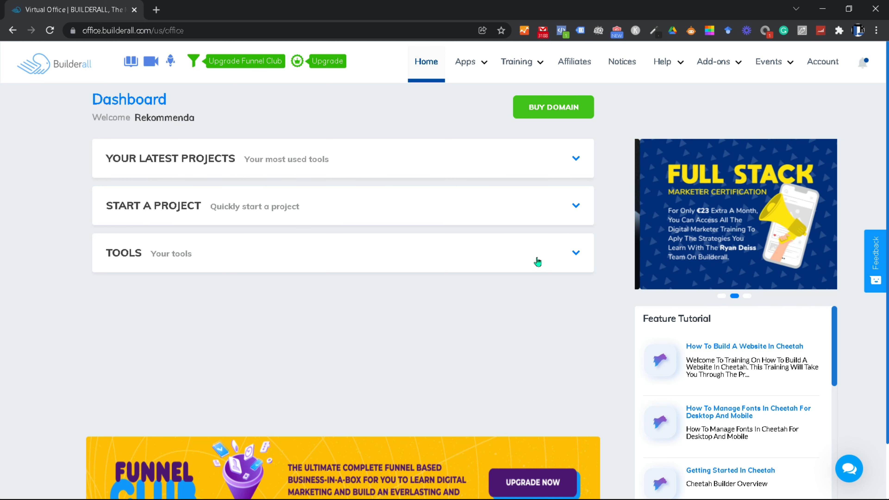
Step: Open the Cheetah Website Builder from the Virtual Office apps
left_click(570, 254)
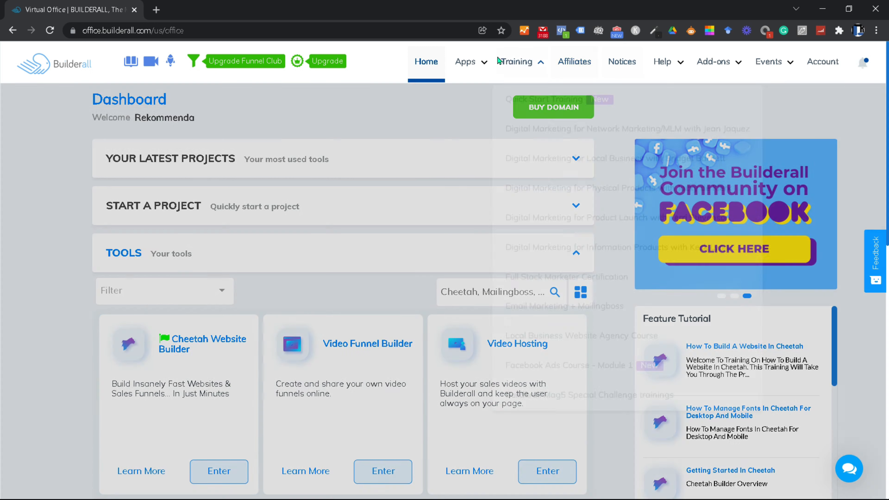
mouse_move(481, 65)
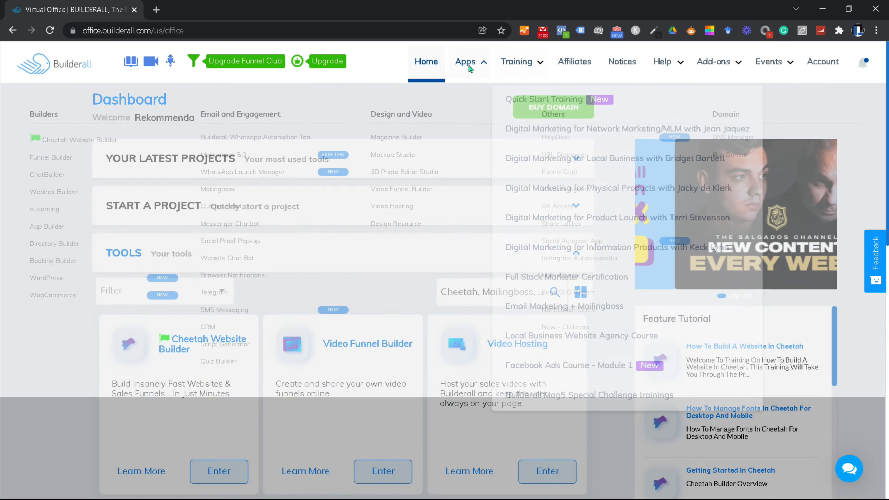
left_click(470, 62)
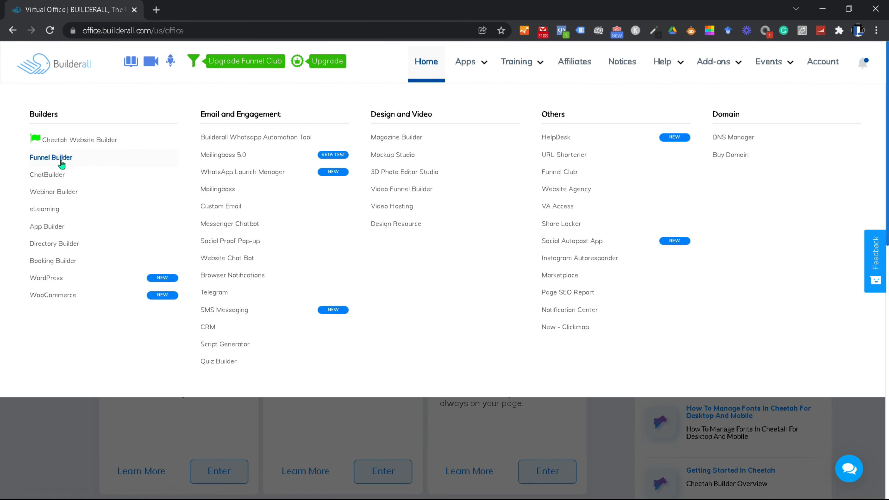
left_click(72, 141)
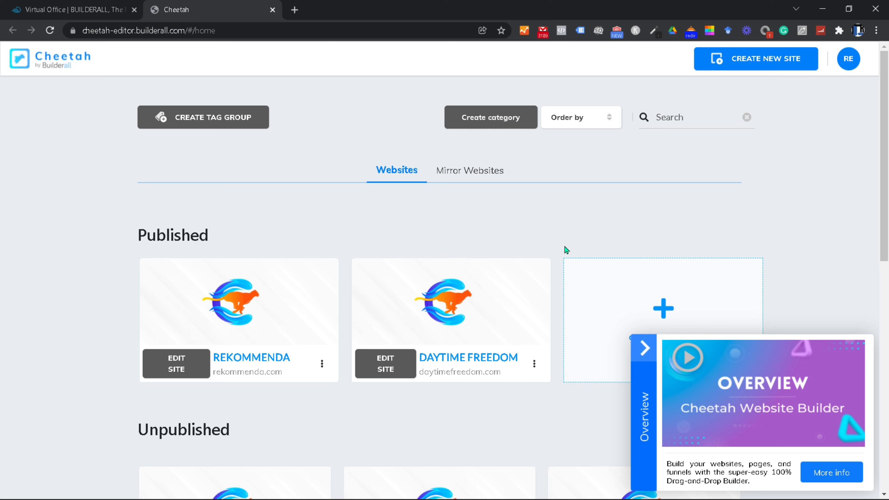
Step: Collapse the Overview pop-up and start a new site based on a professional template
left_click(644, 348)
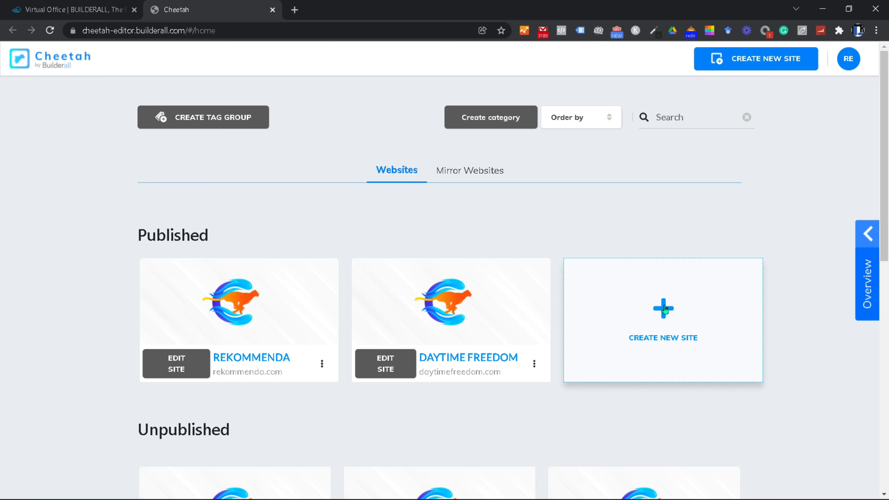
left_click(665, 314)
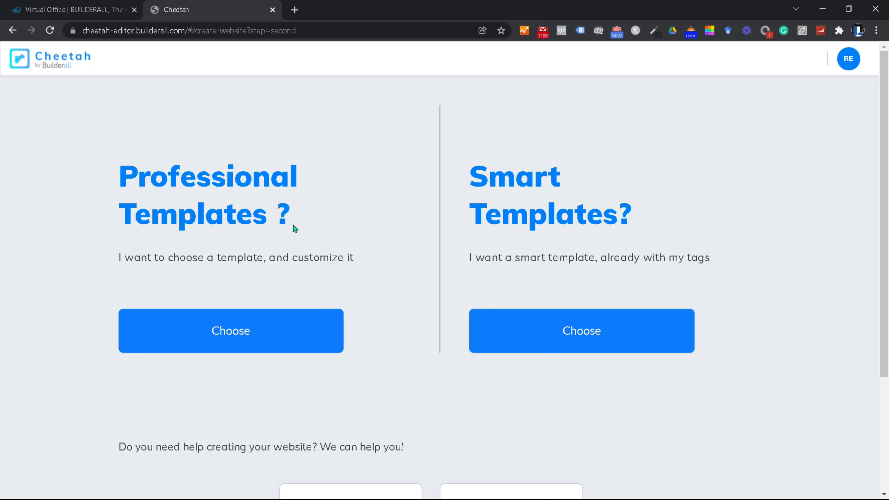
left_click(226, 330)
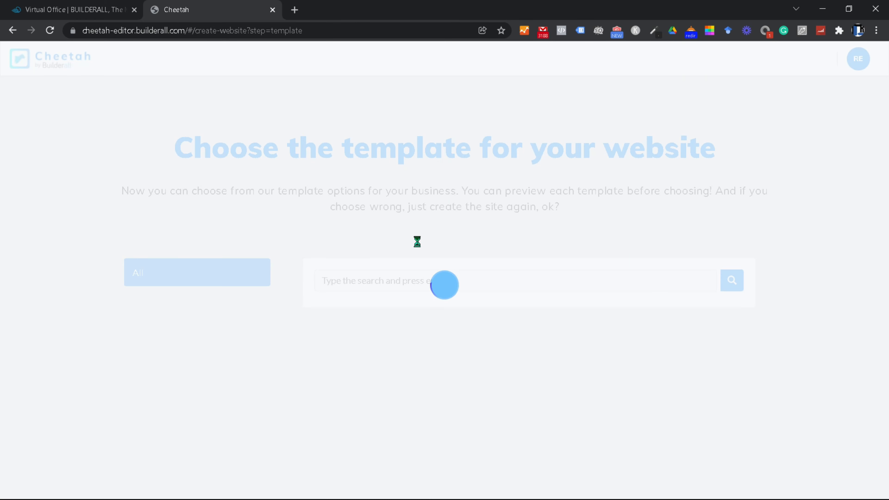
Step: Browse the full template gallery, the Blank category and the New category for a suitable website design
scroll(385, 189, "down", 20)
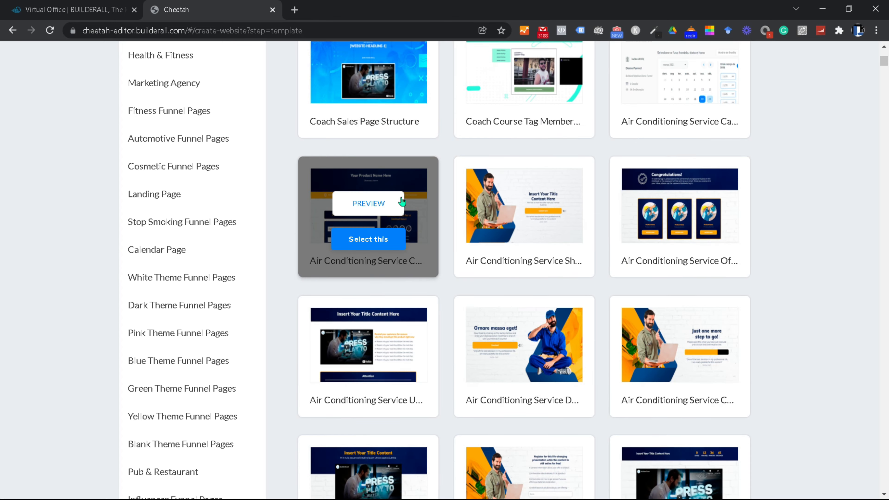
scroll(404, 202, "down", 5)
scroll(404, 200, "up", 20)
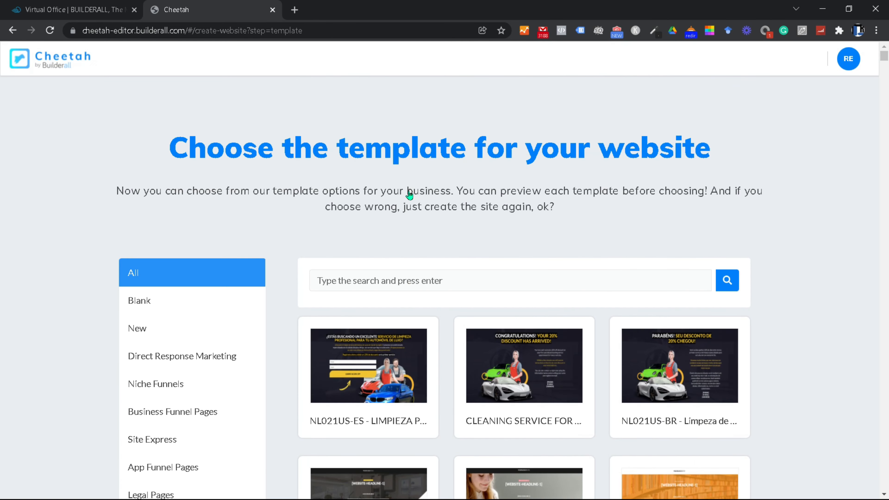
left_click(161, 301)
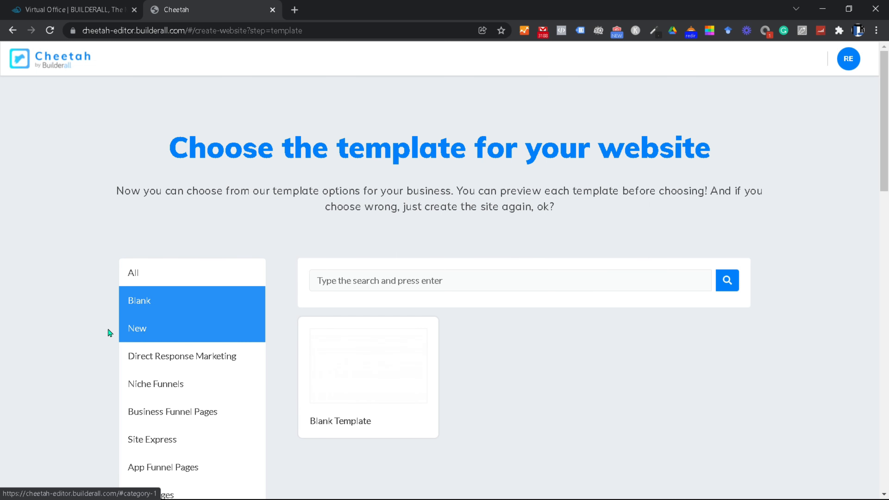
left_click(131, 336)
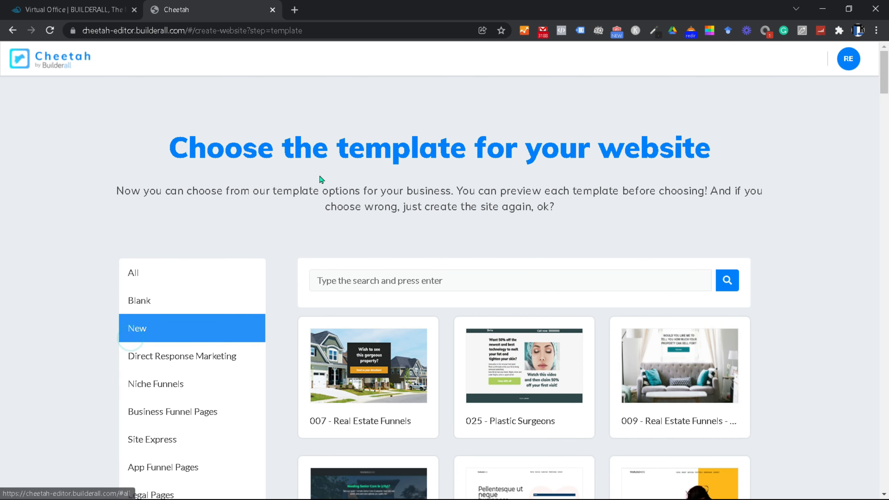
scroll(478, 234, "down", 5)
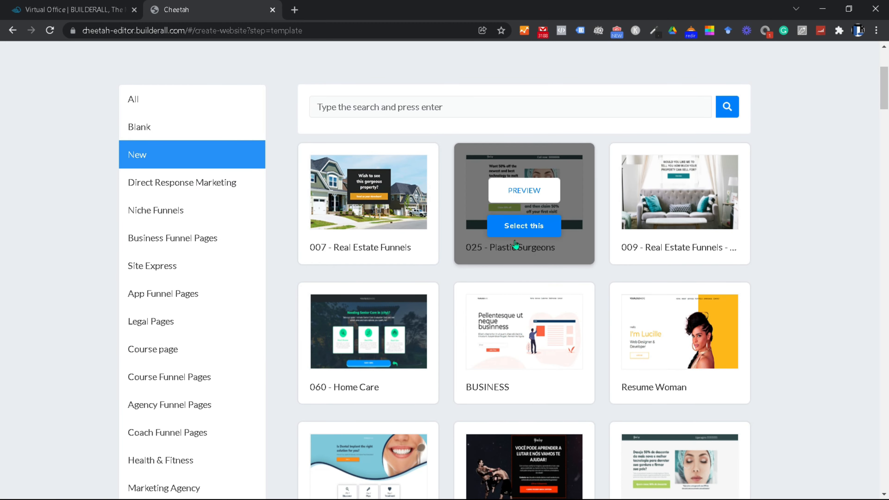
scroll(514, 369, "down", 5)
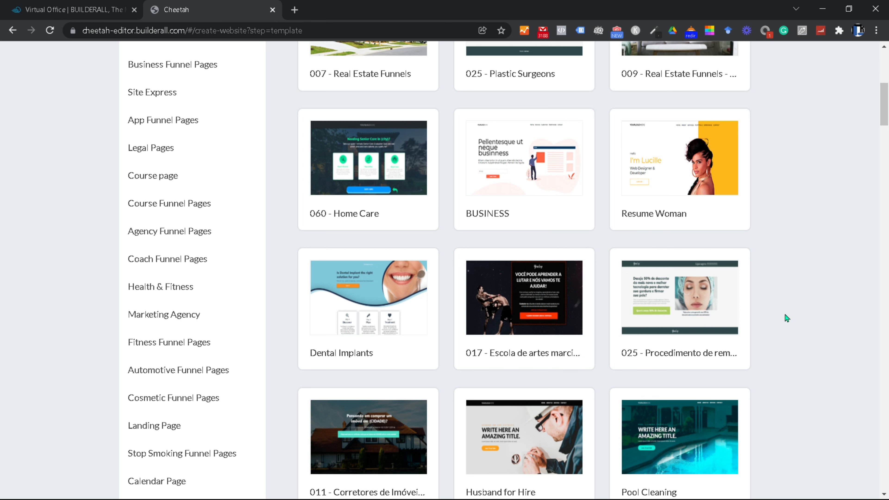
scroll(786, 317, "up", 3)
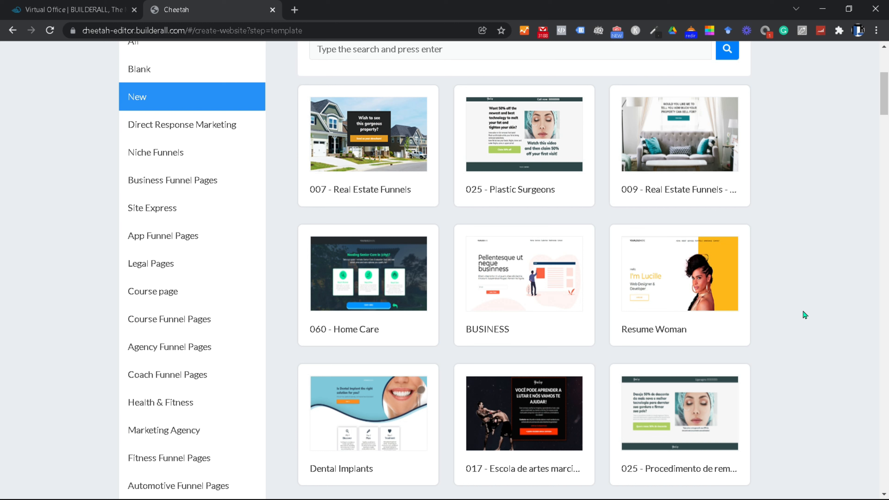
Step: Preview the BUSINESS template in the New category and create the website from it
mouse_move(548, 273)
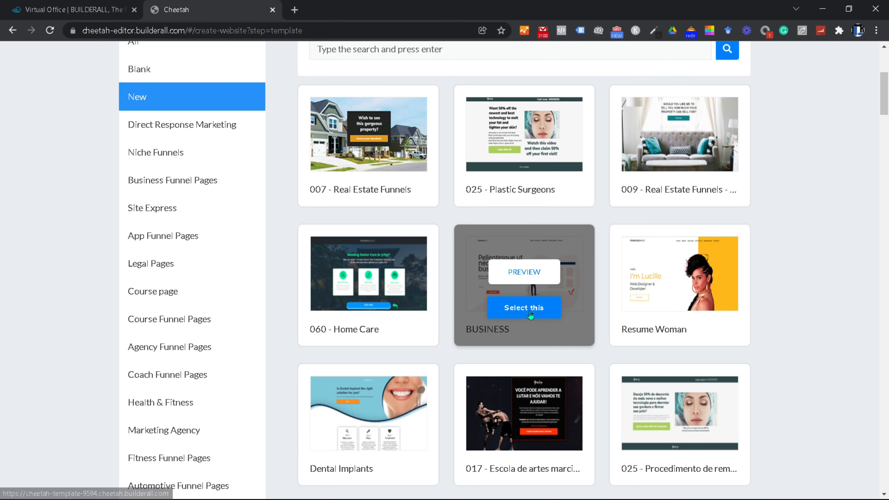
left_click(524, 269)
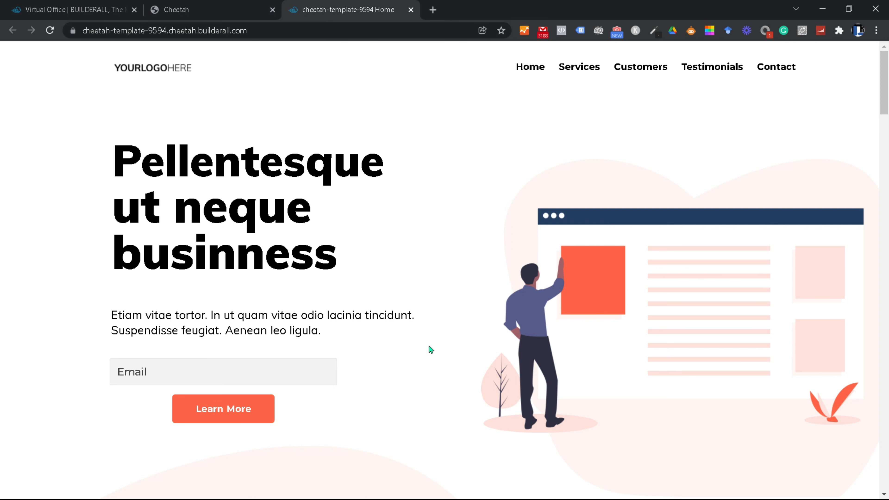
left_click(201, 14)
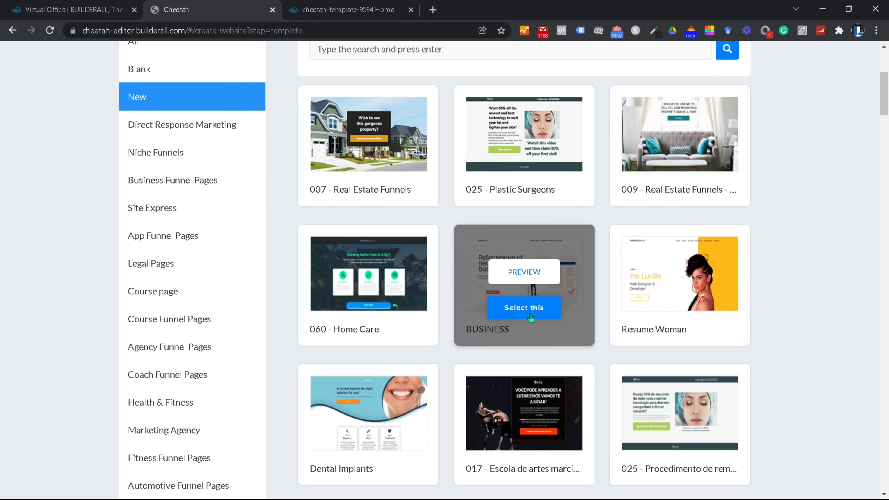
left_click(528, 308)
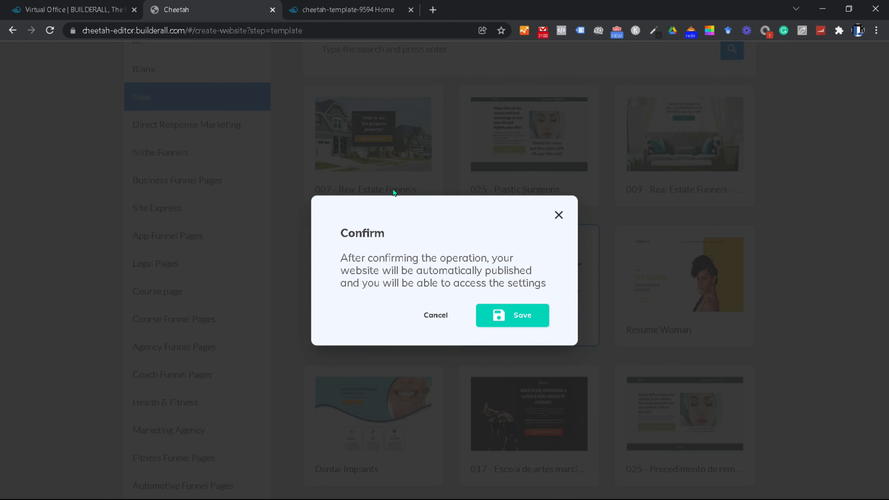
left_click(513, 319)
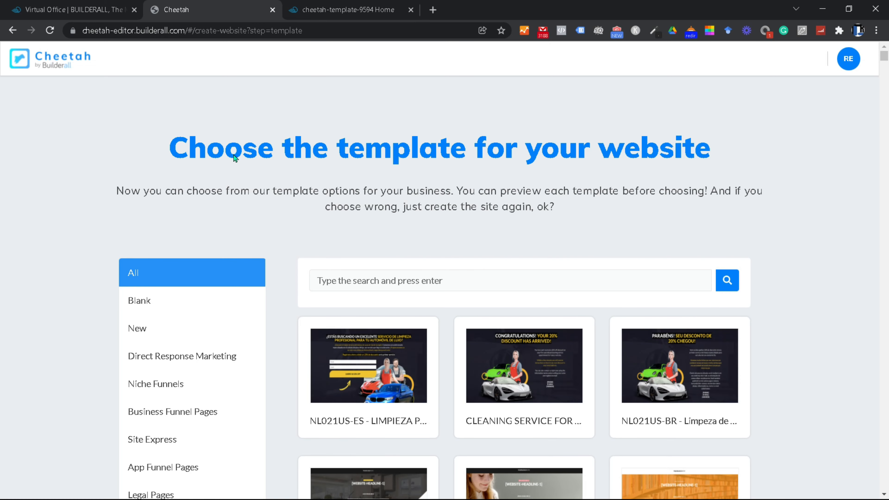
Step: Enable CRM in the general settings of the new My Cheetah website and save the settings
left_click(50, 60)
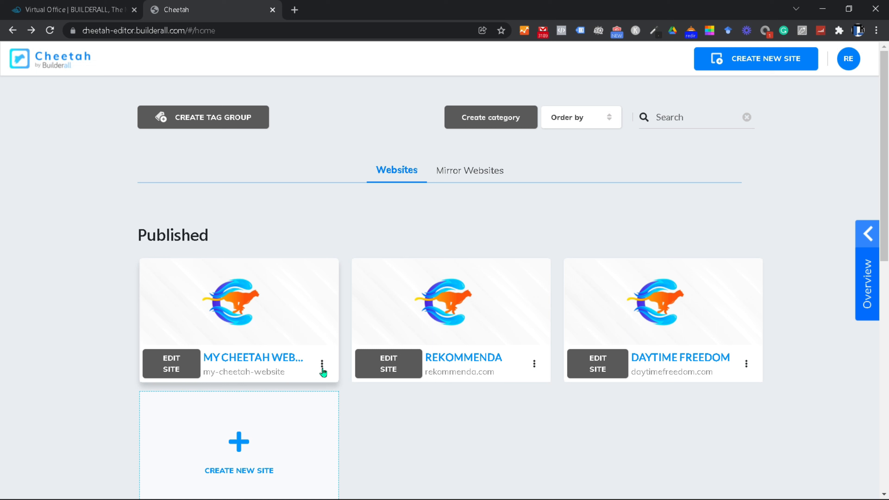
left_click(322, 370)
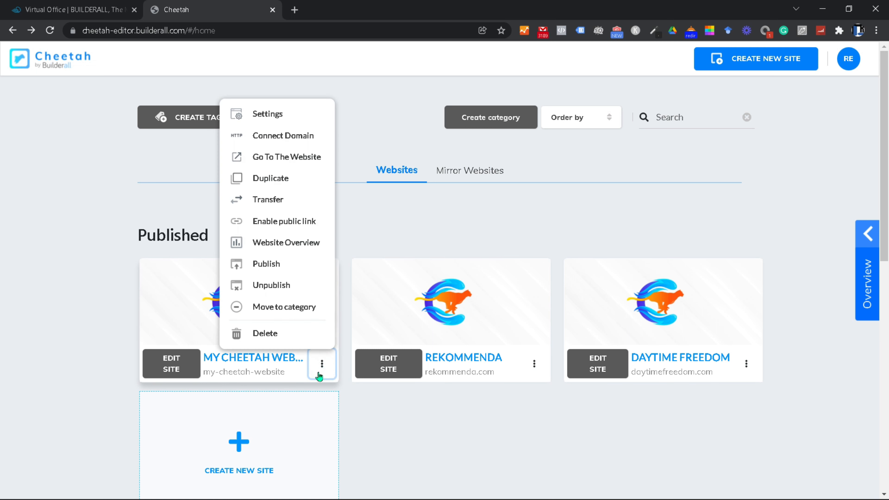
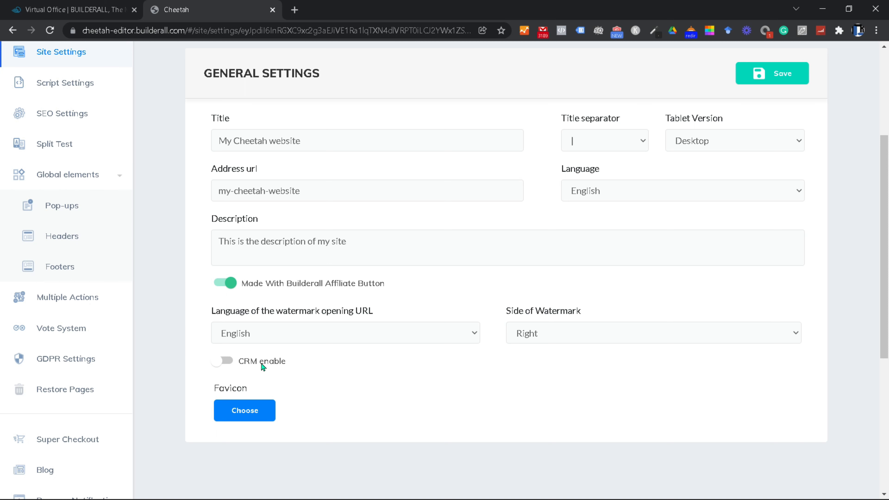
left_click(227, 361)
left_click(789, 77)
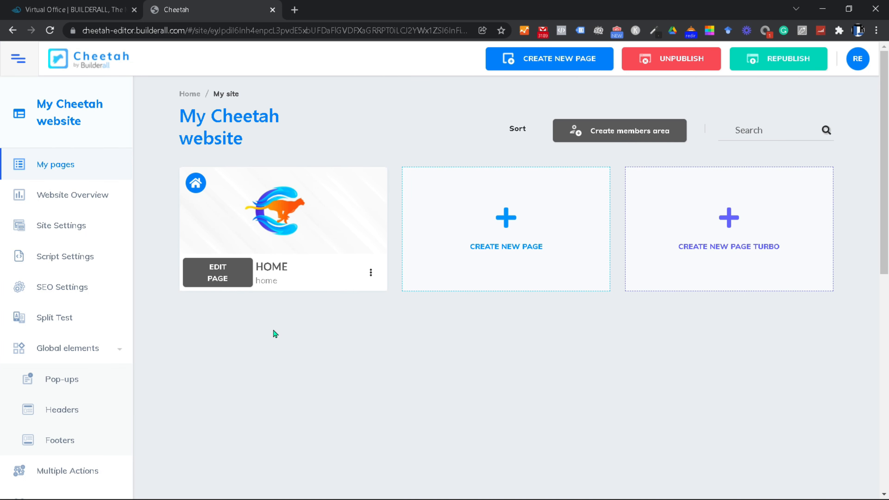
Step: Open the Home page of My Cheetah website in the page editor
left_click(83, 63)
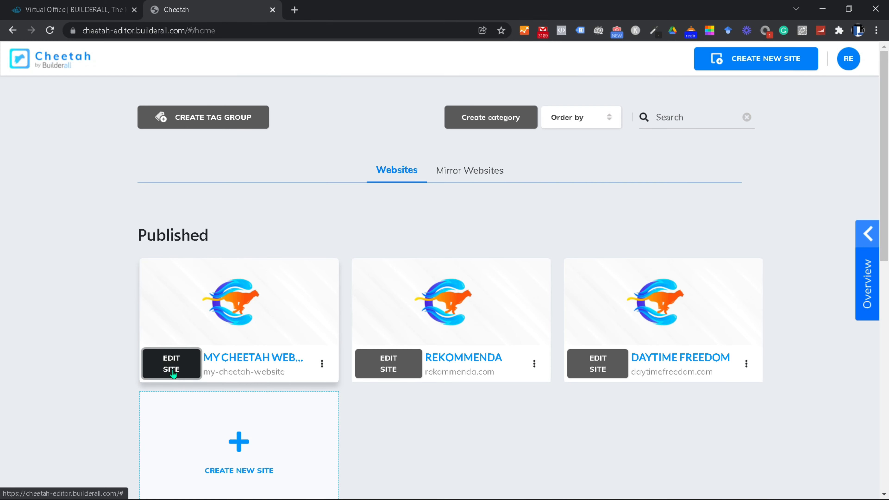
left_click(171, 364)
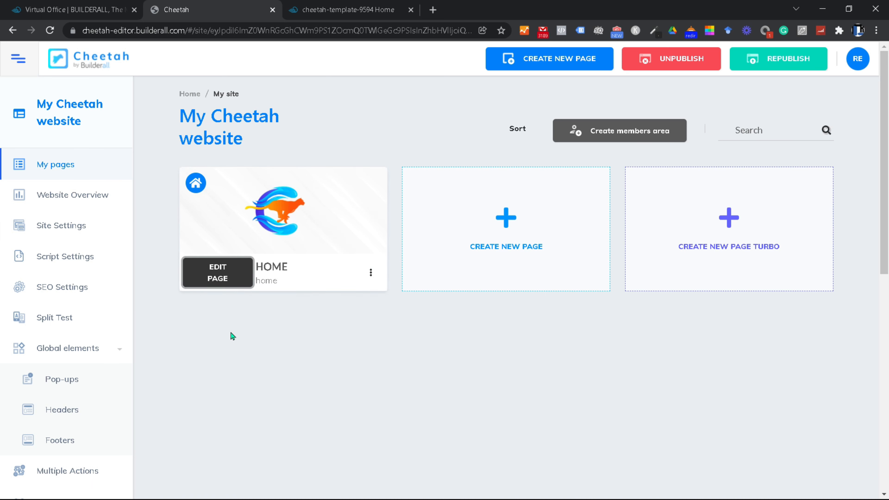
left_click(219, 282)
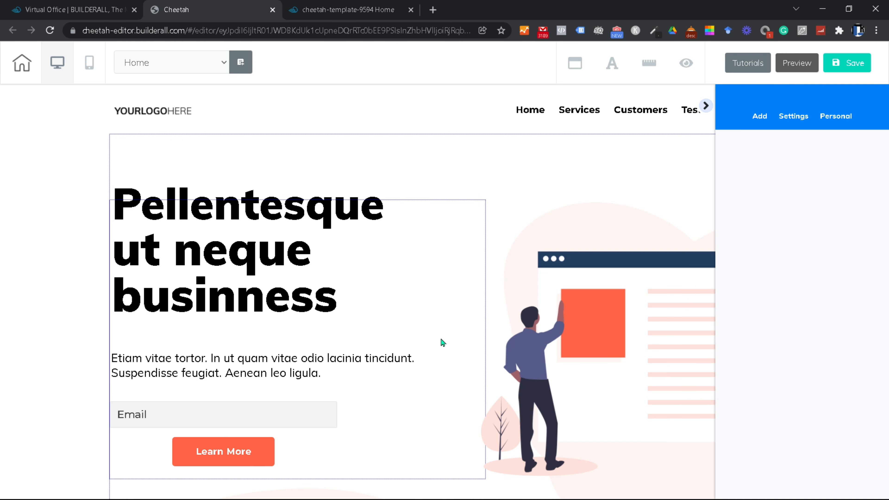
Step: Move the hero section's box slightly up and right, and reposition the paragraph and email form inside it
left_click(311, 415)
left_click_drag(361, 422, 398, 396)
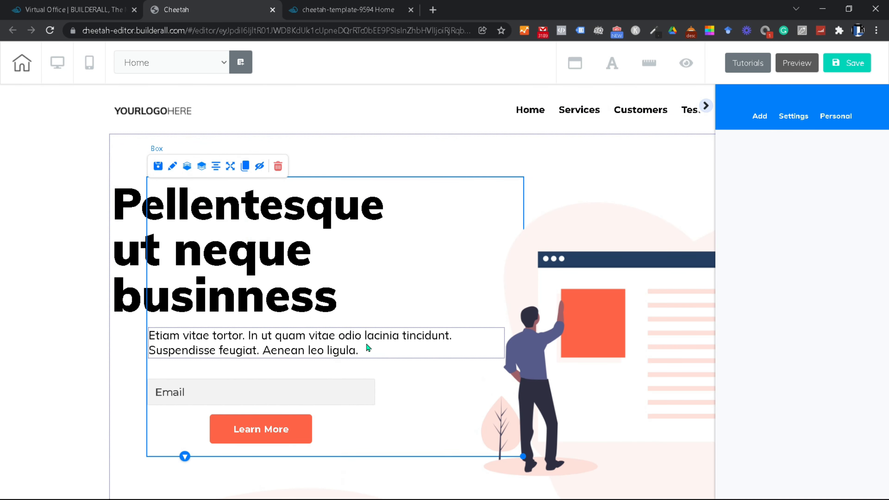
mouse_move(368, 347)
left_mouse_down()
mouse_move(504, 245)
mouse_move(454, 353)
mouse_move(383, 343)
left_mouse_up()
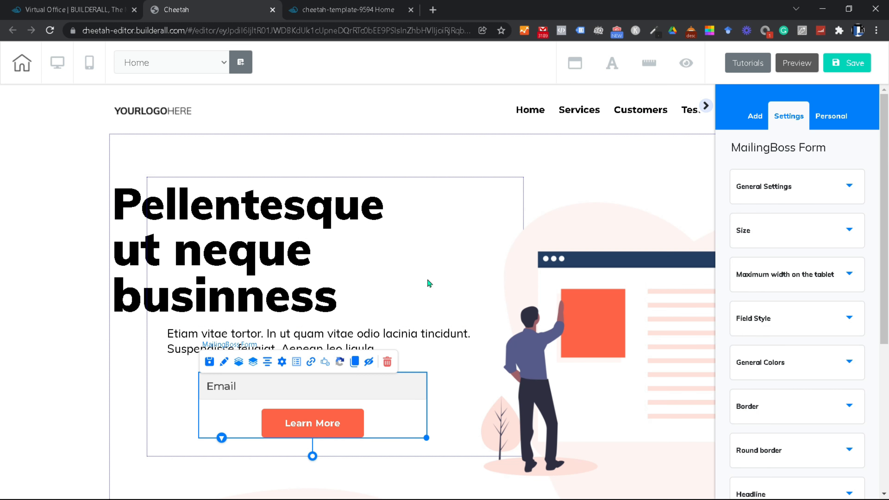
Step: Delete the hero box containing the paragraph and email form, and undelete it
left_click(428, 281)
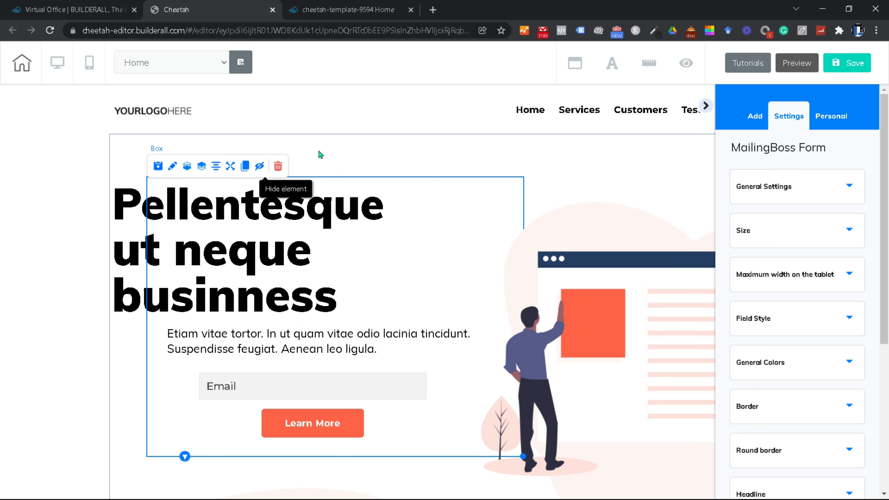
left_click(280, 169)
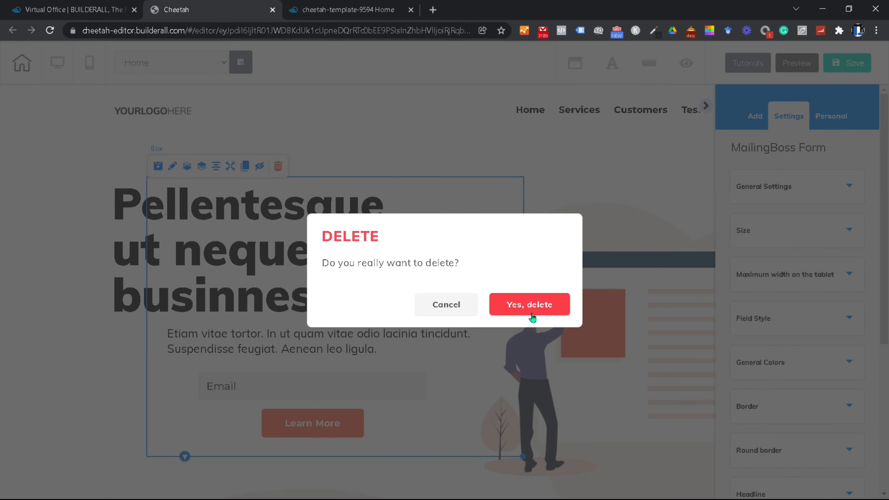
left_click(532, 308)
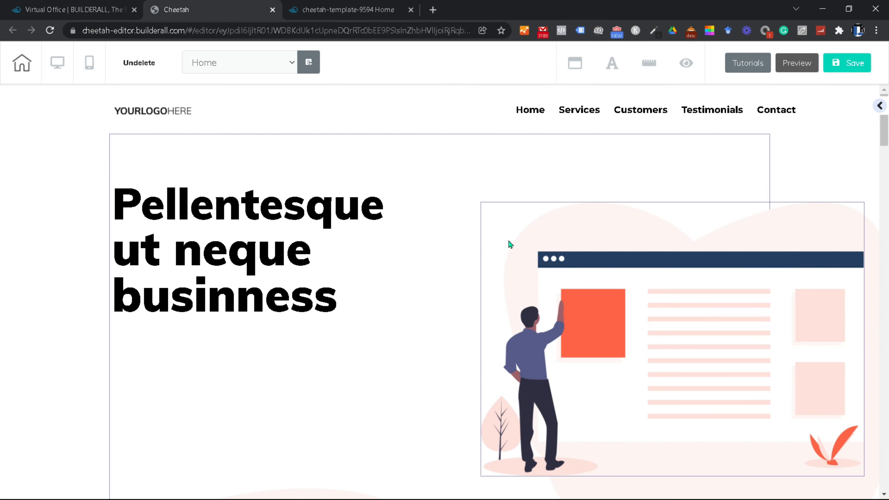
left_click(411, 313)
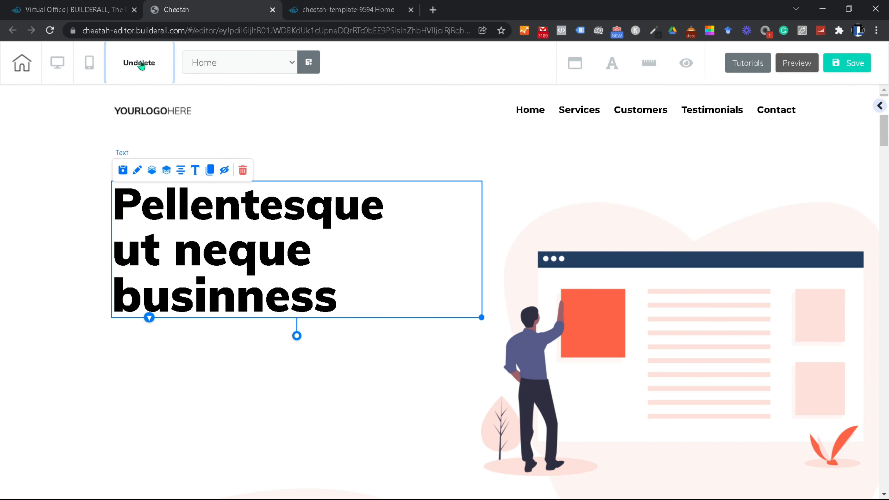
left_click(141, 65)
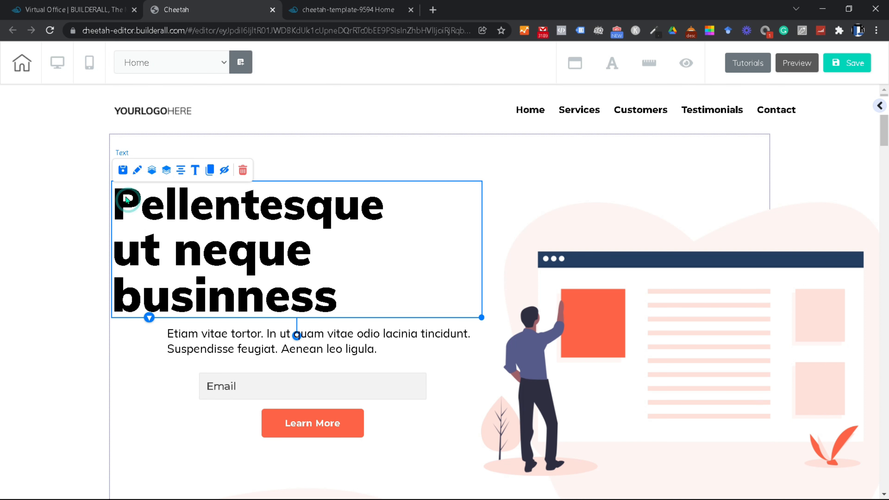
Step: View the text settings of the hero headline and close them
left_click(137, 171)
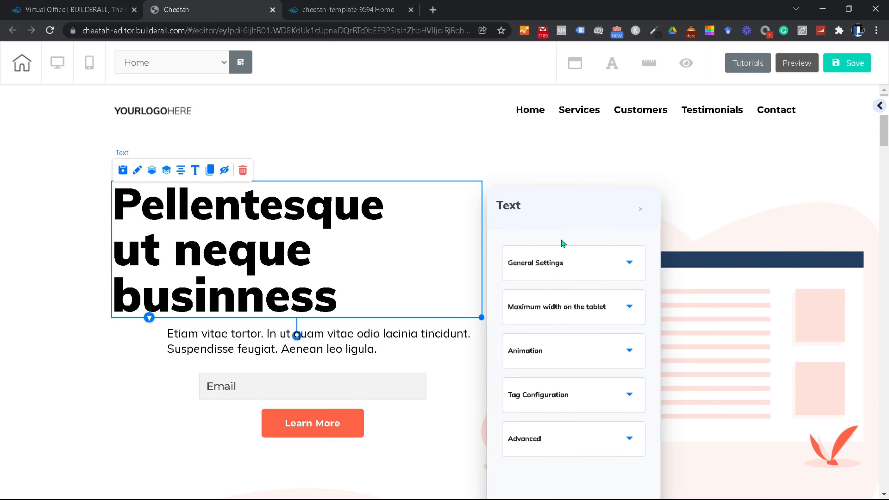
left_click(640, 209)
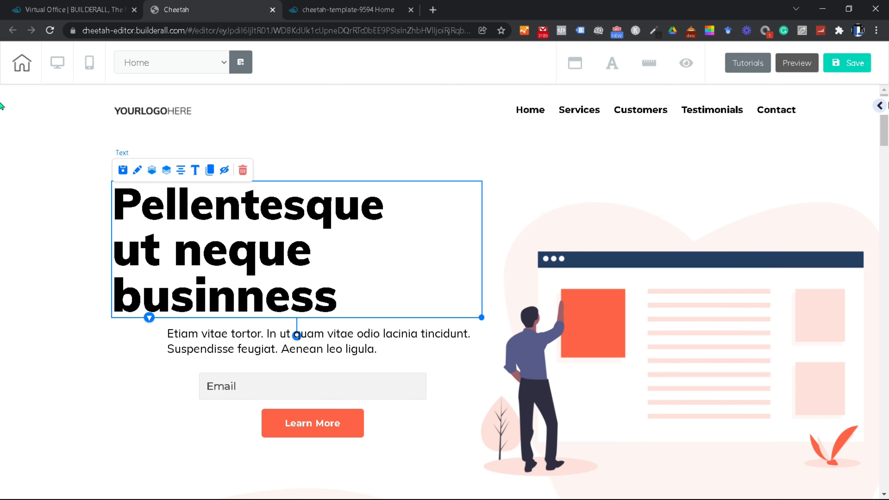
Step: Expand the editor's side panel and view the hero headline's inline text formatting options
left_click(880, 105)
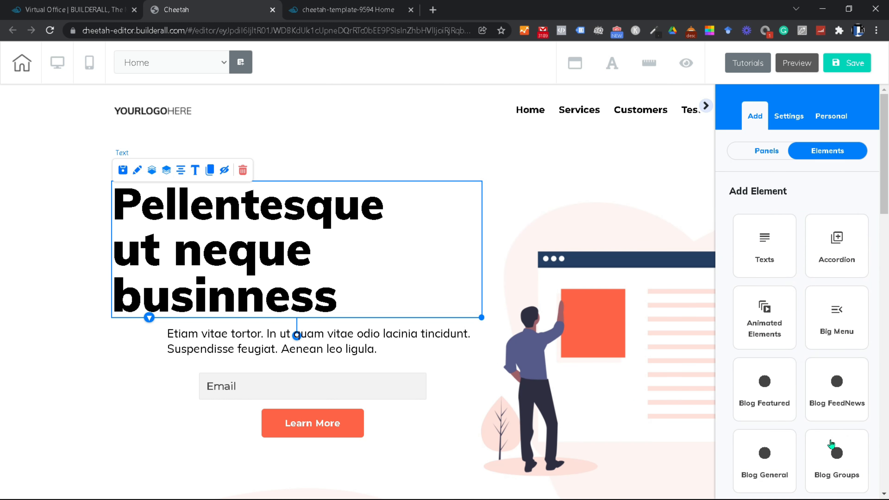
double_click(130, 207)
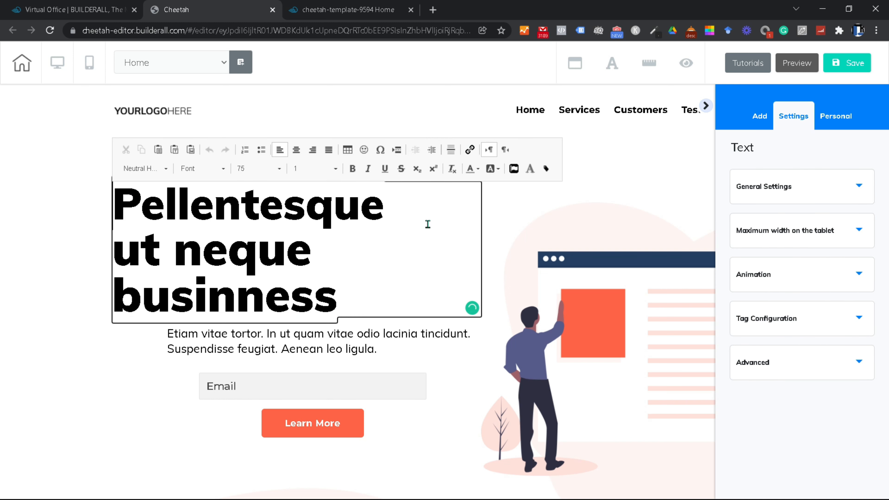
left_click(43, 221)
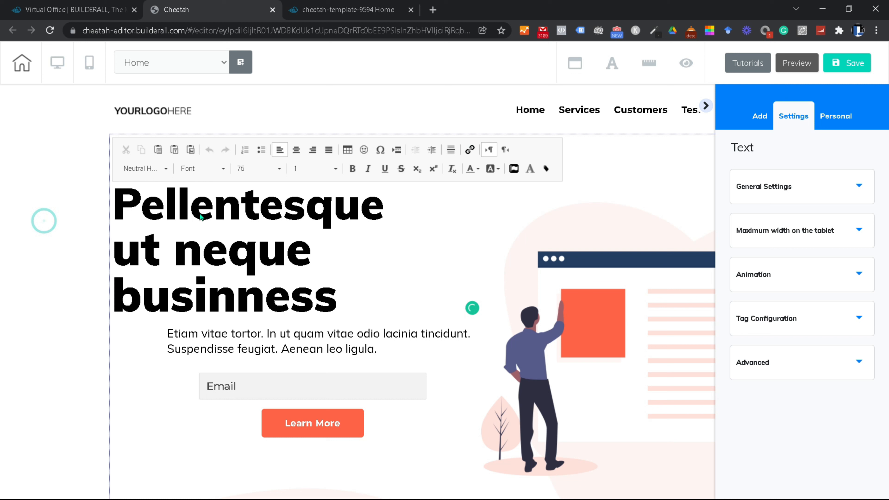
Step: Replace the hero headline's text with "Our Agency" in the content editor and save it
left_click(151, 213)
left_click(129, 213)
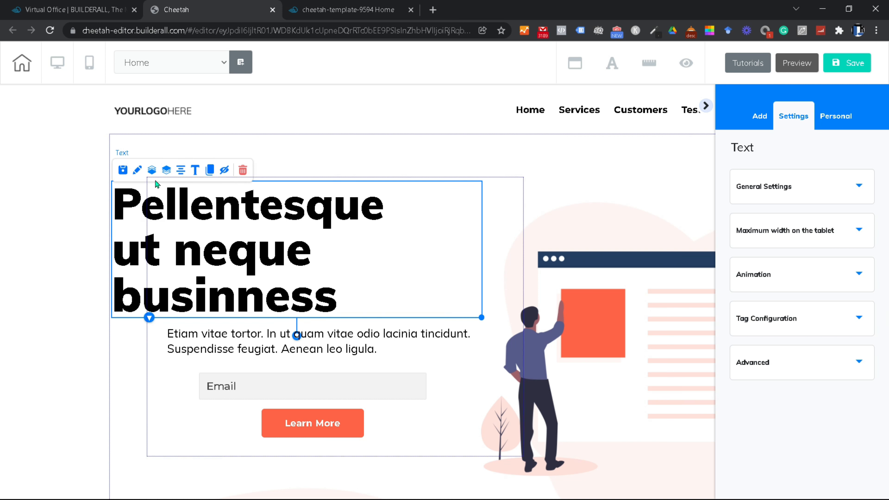
left_click(195, 174)
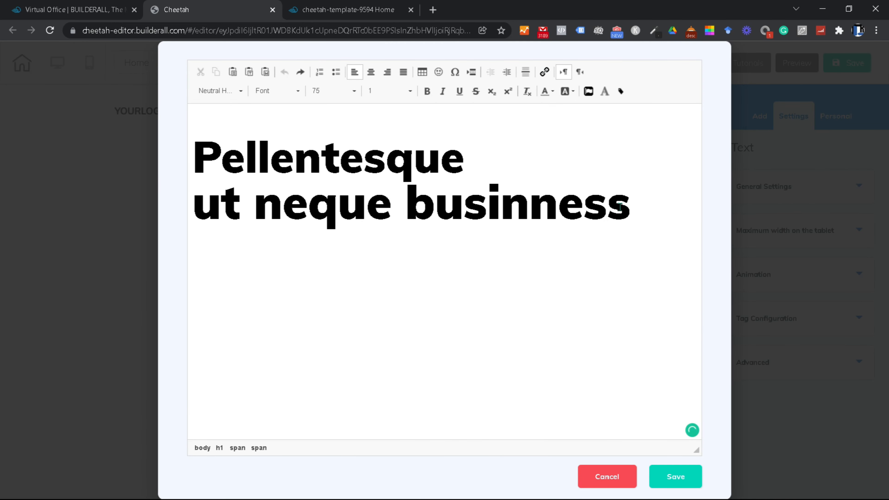
key("ctrl+a")
type("O")
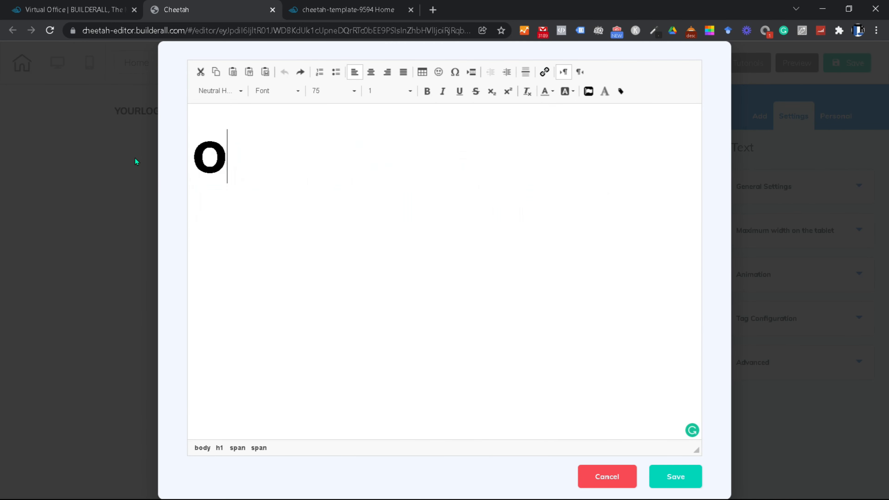
type("ur A")
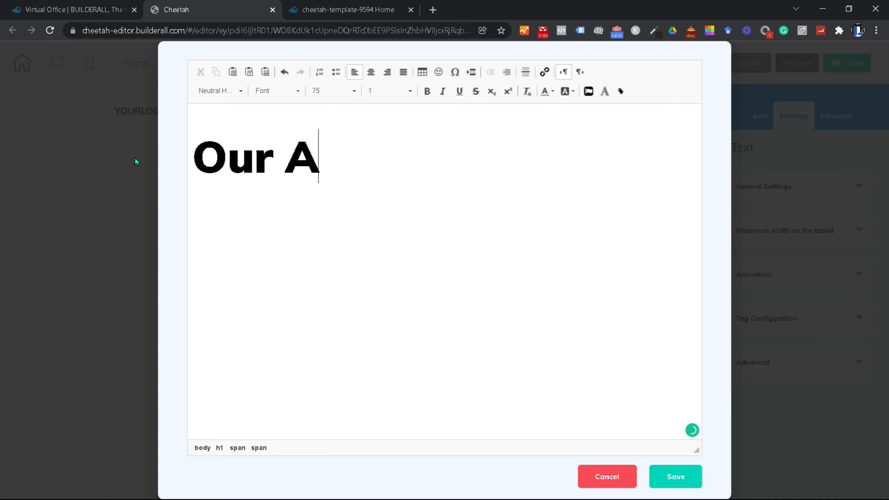
type("gen")
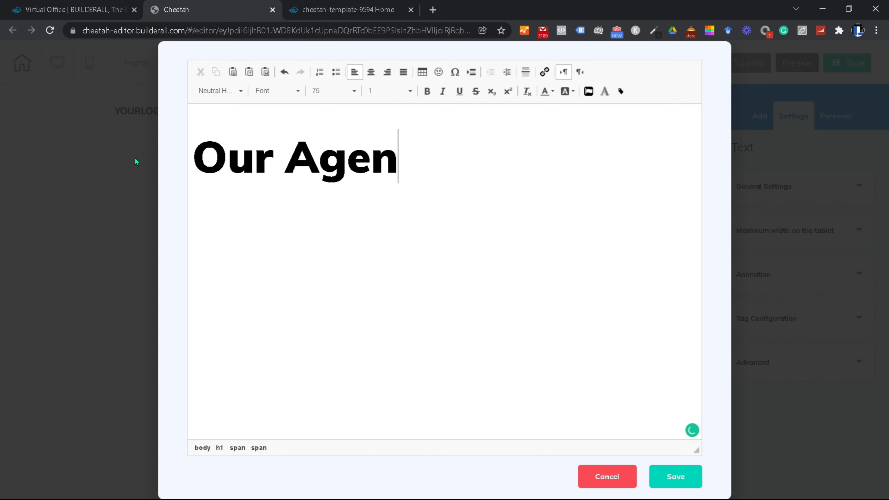
type("cy")
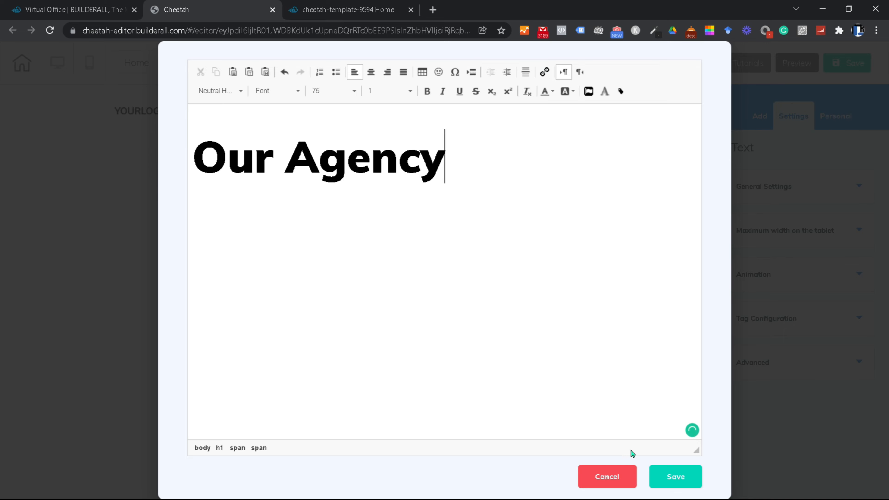
left_click(689, 477)
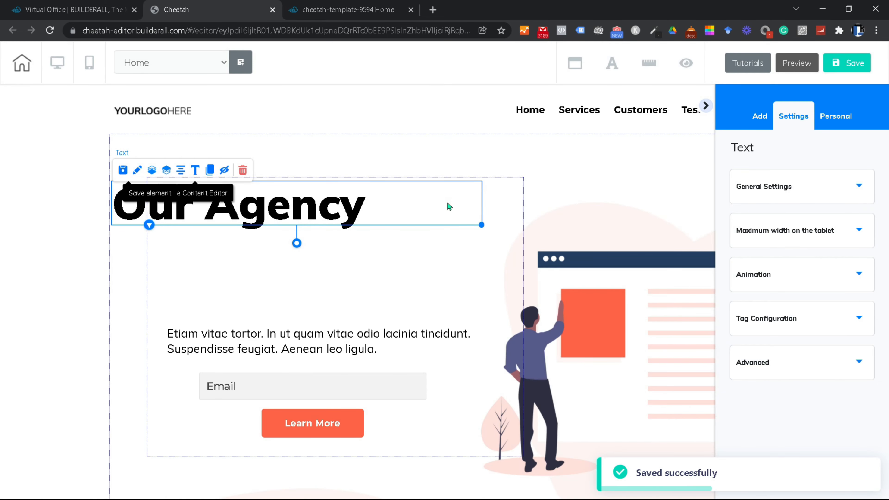
Step: Move the headline up to the hero section's upper edge and shift the paragraph and email form box down to leave a gap
left_click_drag(272, 209, 261, 170)
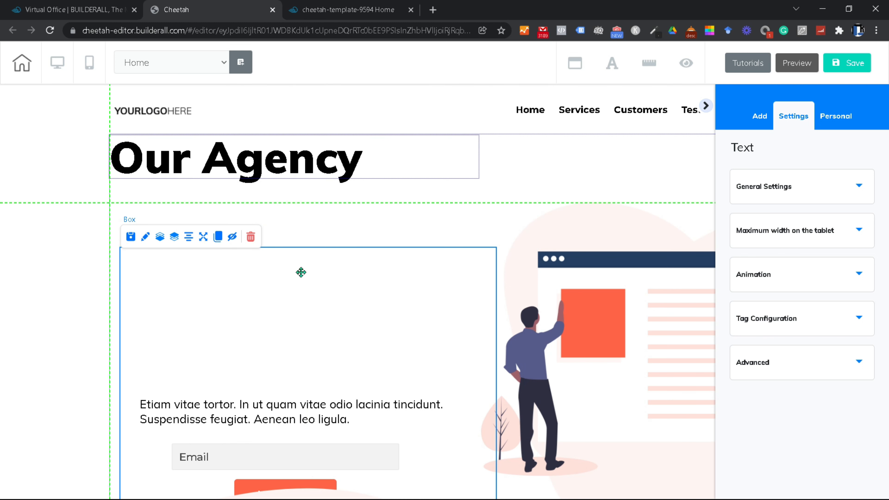
left_click_drag(304, 315, 288, 235)
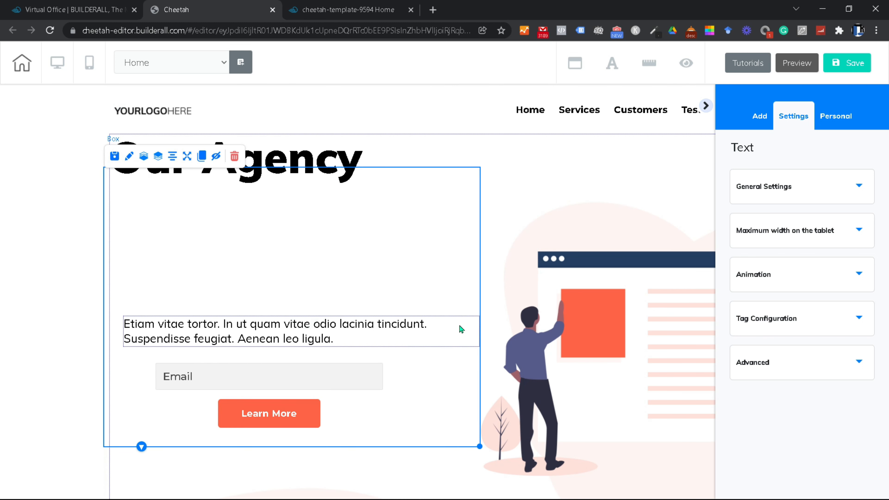
left_click_drag(376, 272, 369, 356)
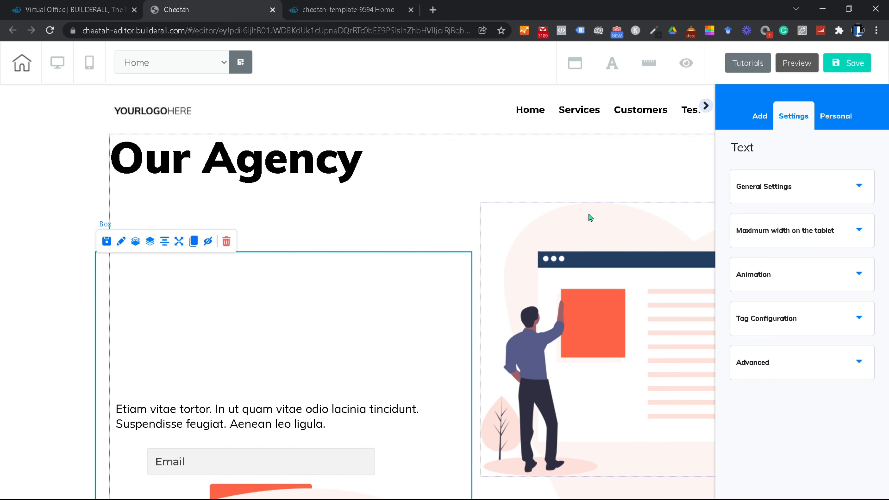
Step: Add a Title H2 text element directly beneath the "Our Agency" headline
left_click(760, 118)
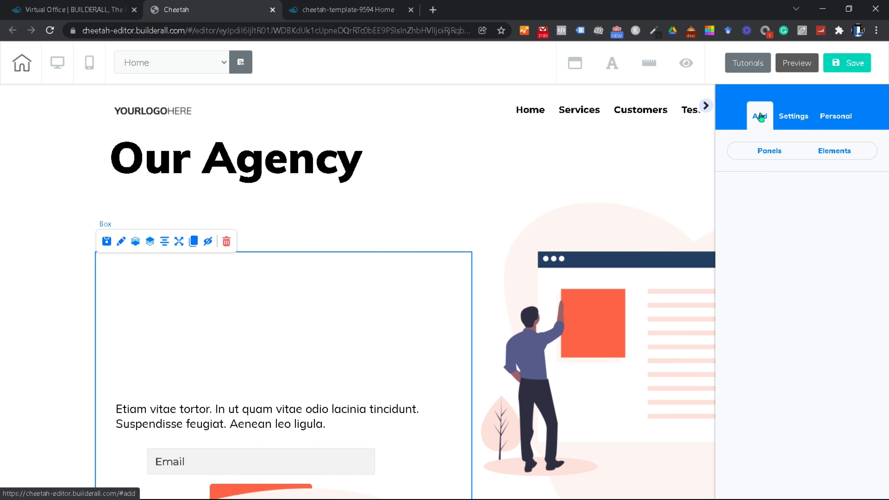
left_click(852, 151)
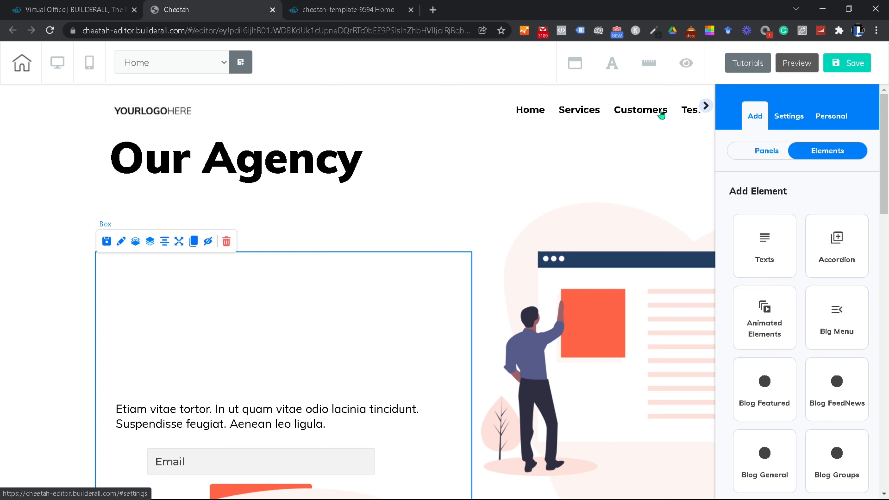
left_click(769, 253)
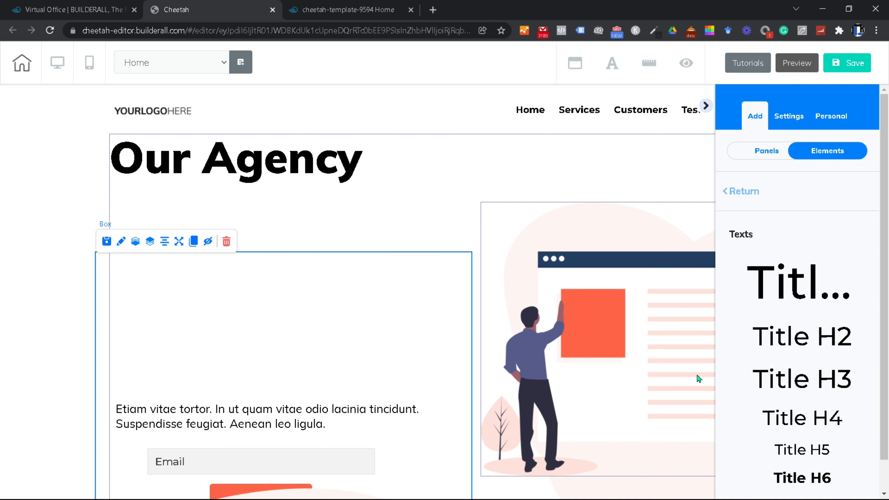
scroll(808, 313, "down", 1)
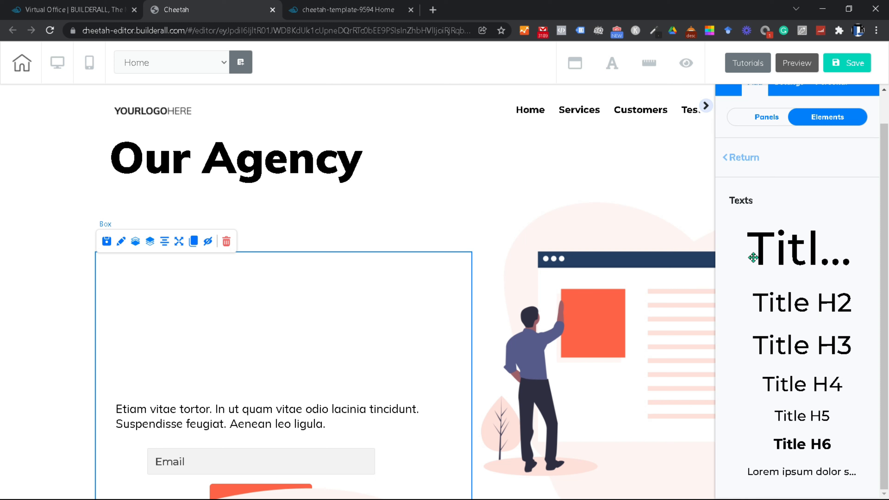
left_click_drag(802, 307, 184, 209)
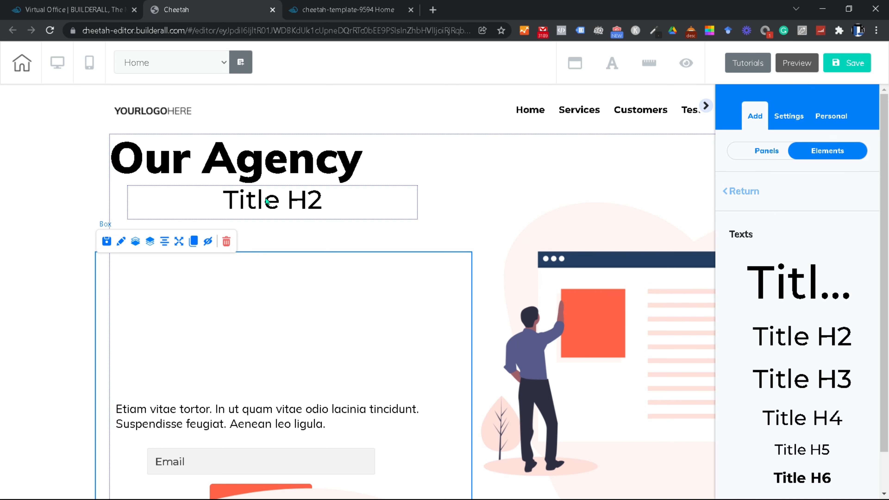
Step: Replace the new H2 title's text with "Learn more about our services"
double_click(277, 211)
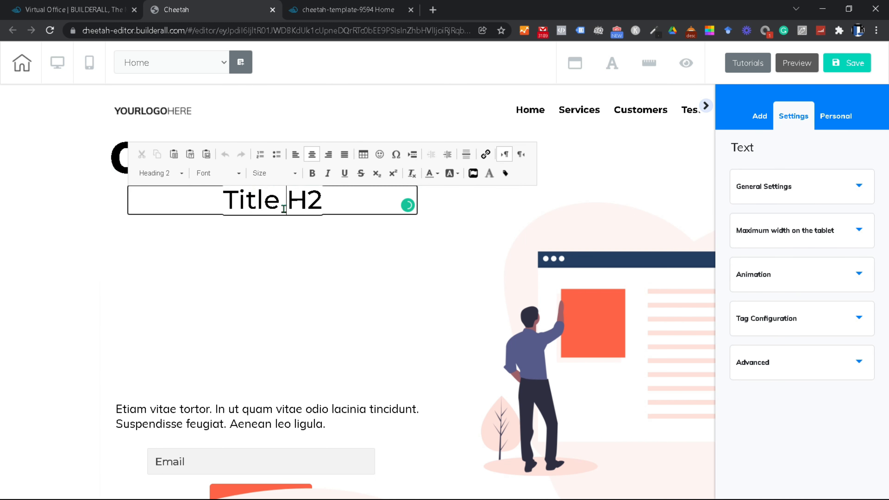
left_click_drag(284, 209, 242, 201)
double_click(267, 200)
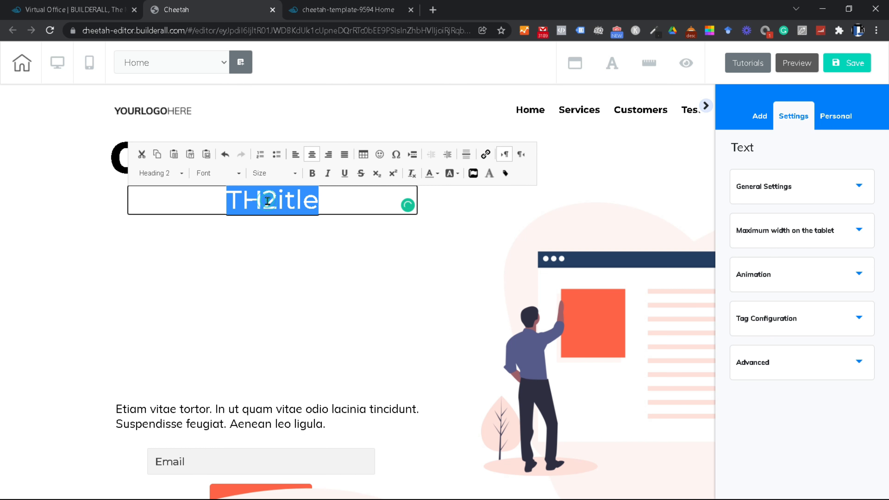
type("Lear")
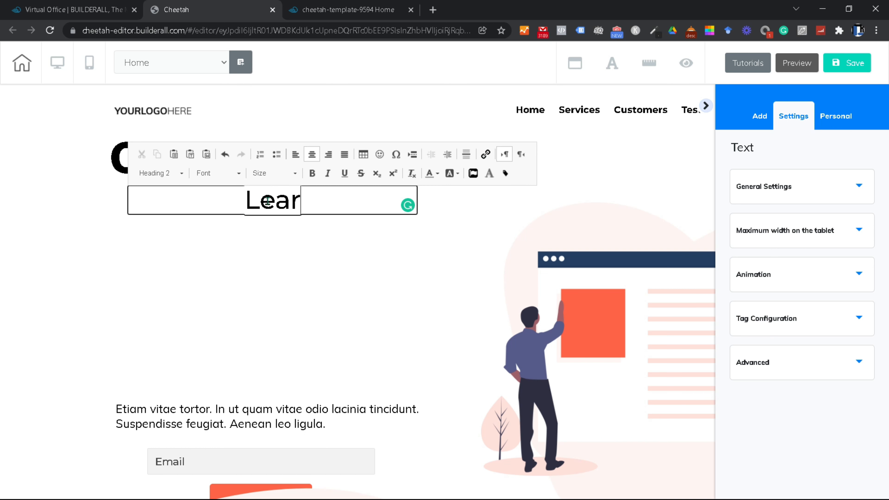
type("n mo")
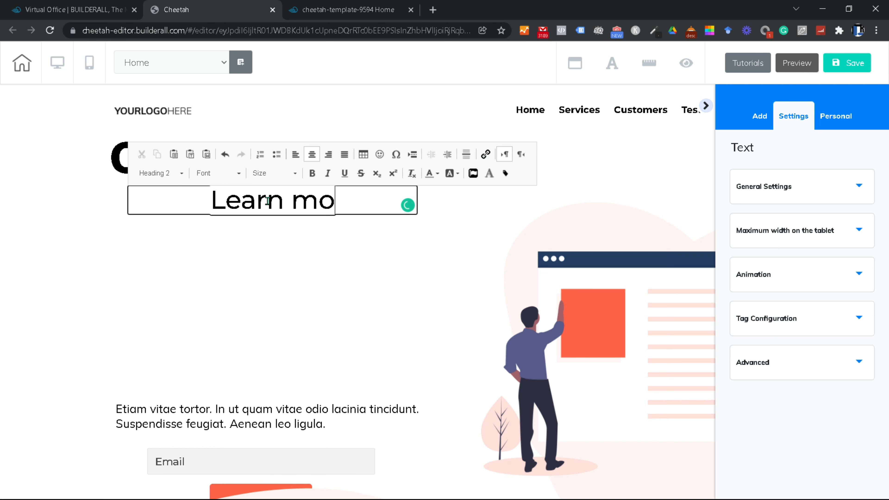
type("re abou")
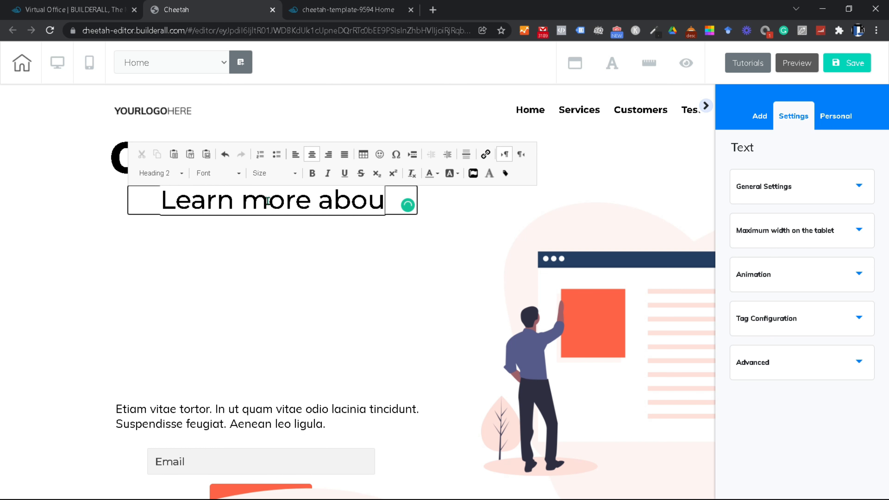
type("t our s")
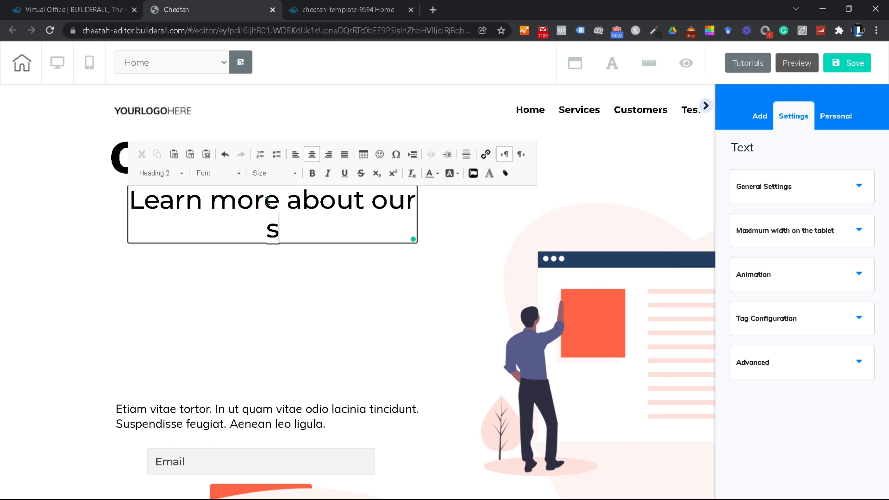
type("ervice")
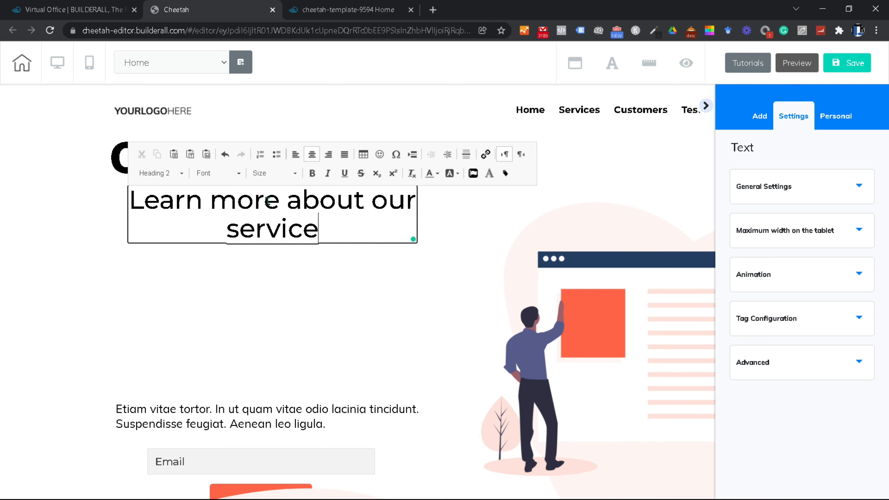
type("s")
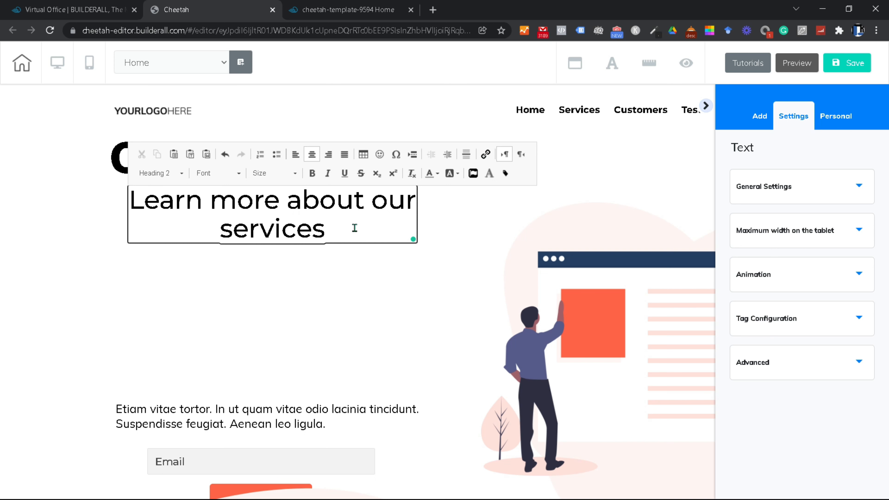
Step: Left-align the H2 subtitle and append "..." after "services"
triple_click(293, 229)
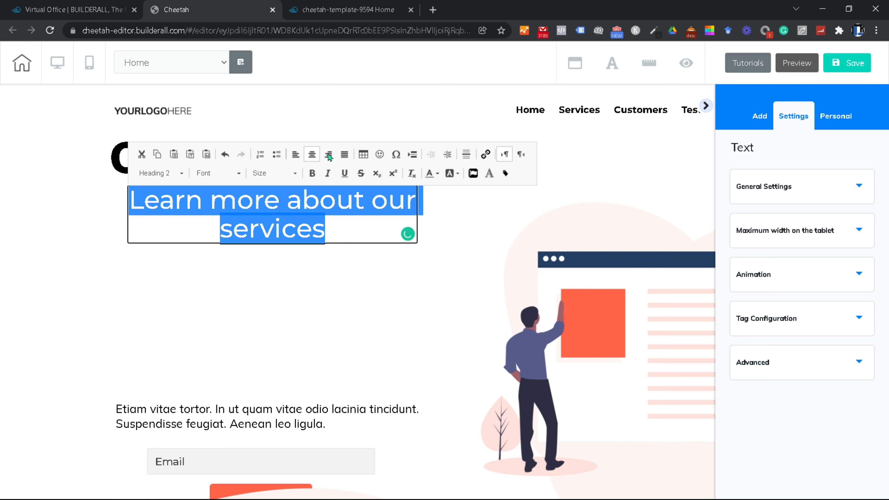
left_click(294, 155)
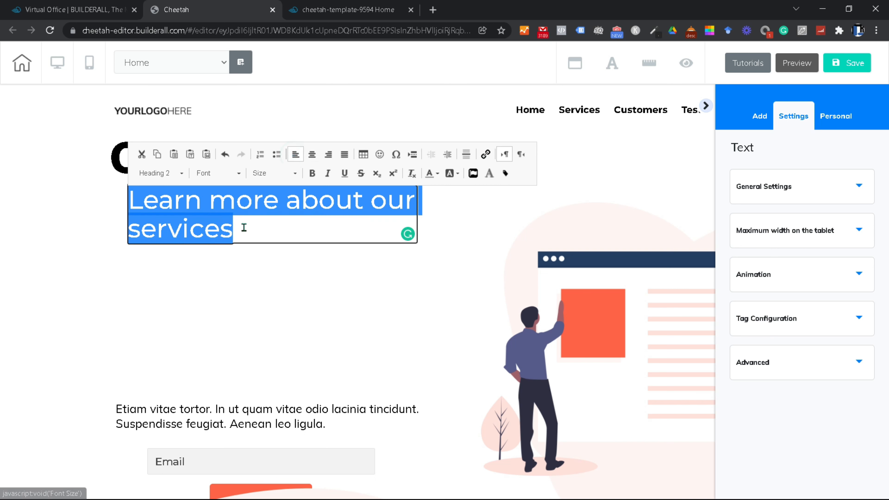
left_click(237, 232)
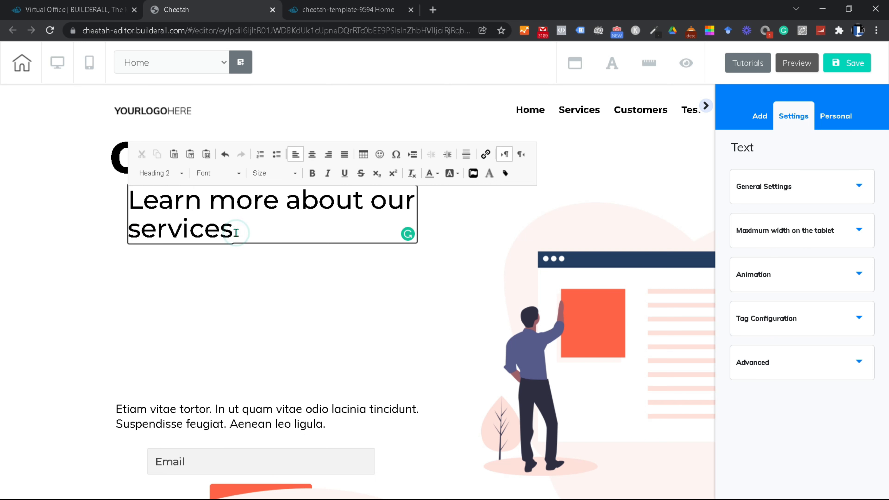
type("...")
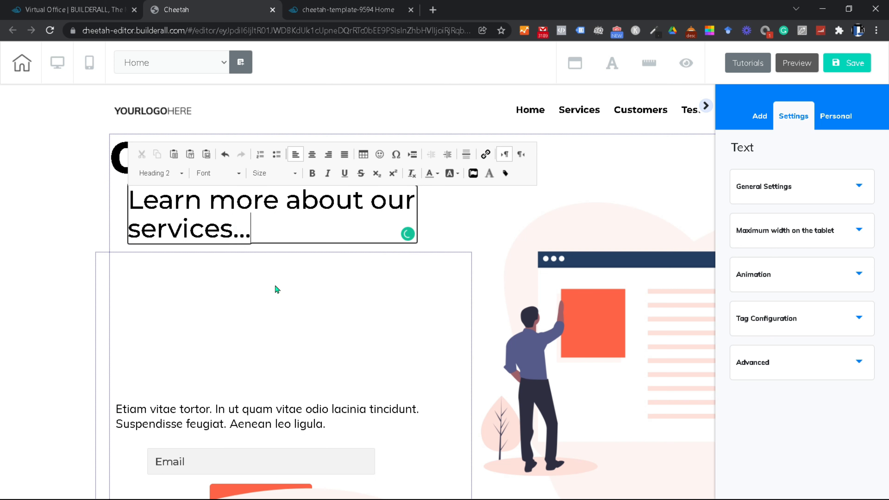
left_click(450, 221)
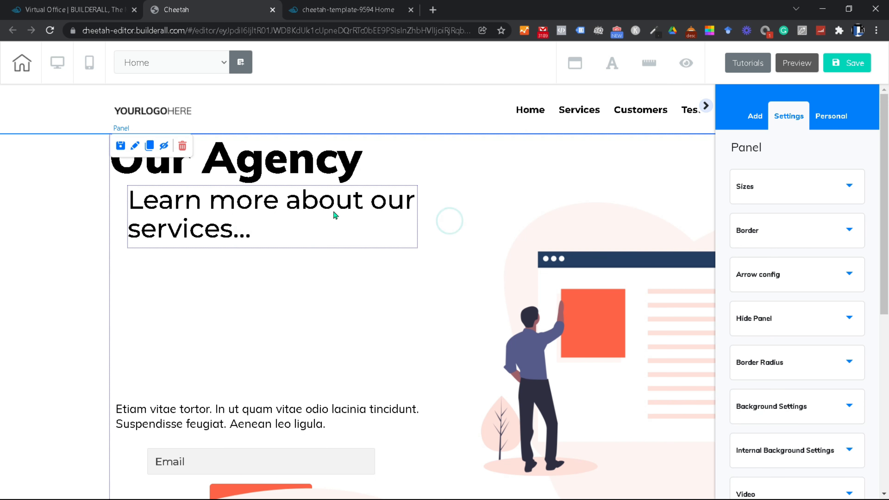
Step: Center the subtitle element on the page, and reposition it under the headline near the headline's left edge
left_click(307, 206)
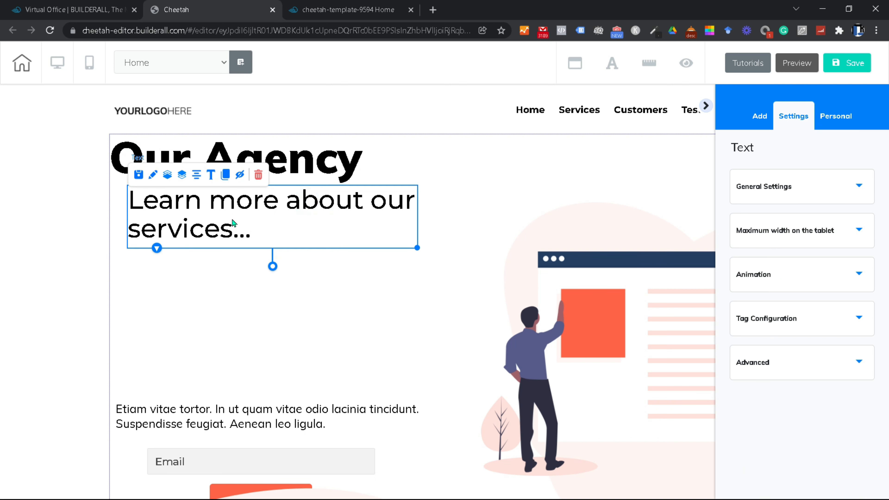
left_click(196, 177)
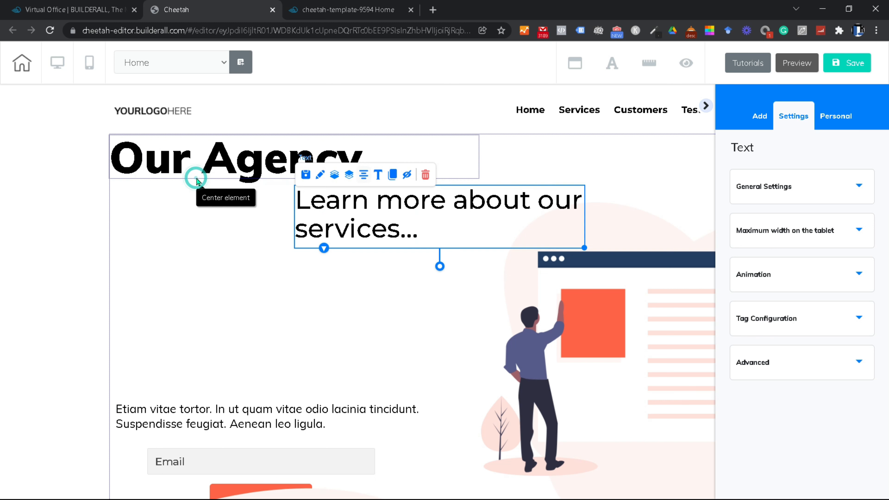
left_click_drag(451, 210, 269, 205)
left_click(465, 202)
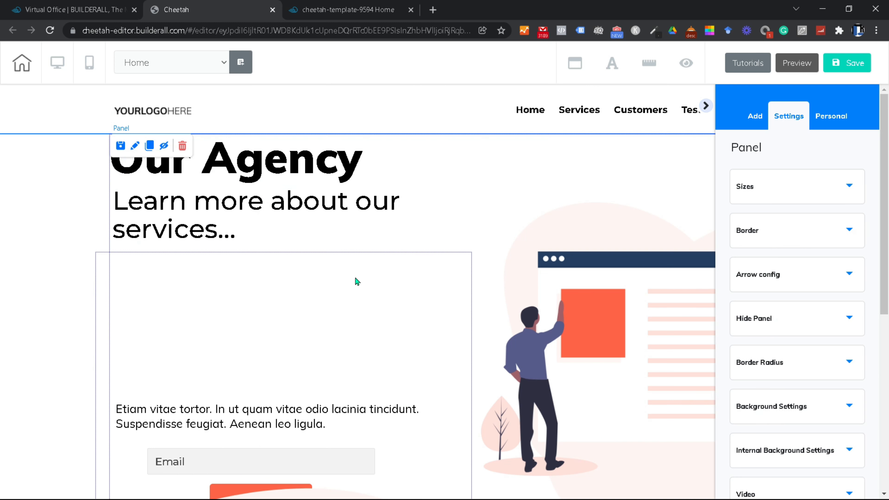
Step: Move the hero paragraph up to the upper part of its box, just below the subtitle
left_click(328, 380)
left_click_drag(323, 416, 317, 375)
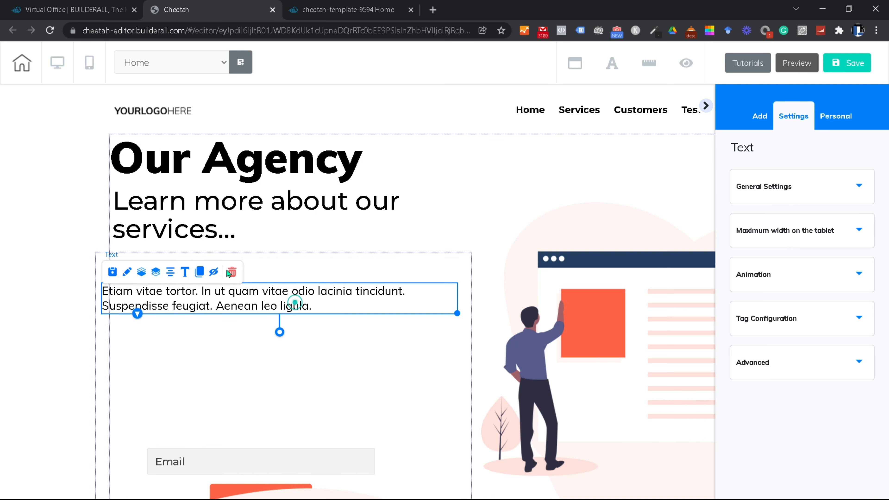
Step: Delete the hero paragraph and the email sign-up form with its Learn More button
key("Delete")
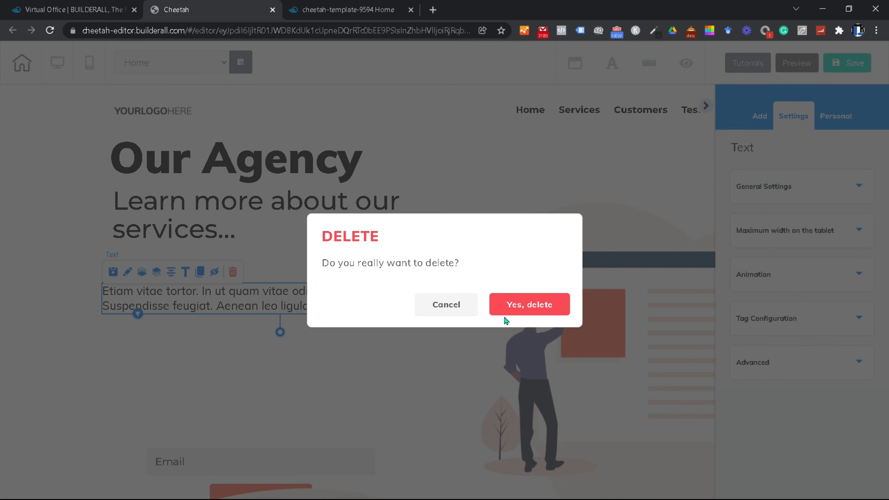
left_click(531, 310)
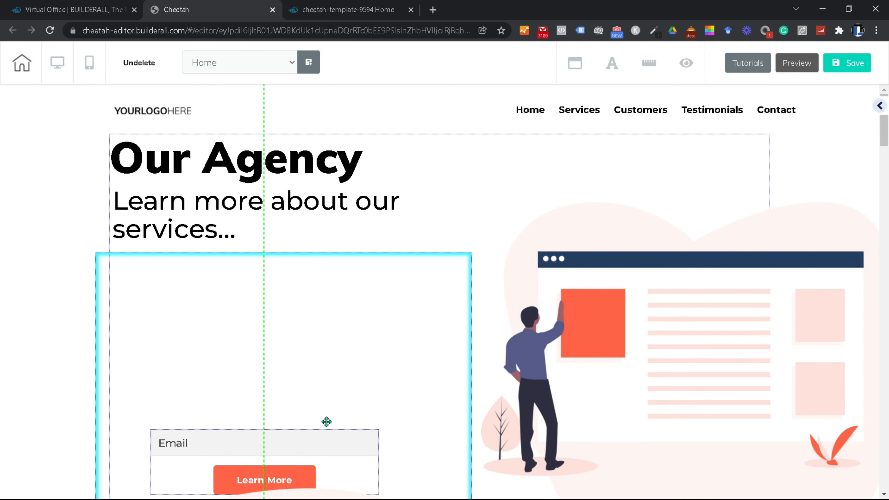
left_click_drag(326, 421, 315, 308)
left_click(330, 286)
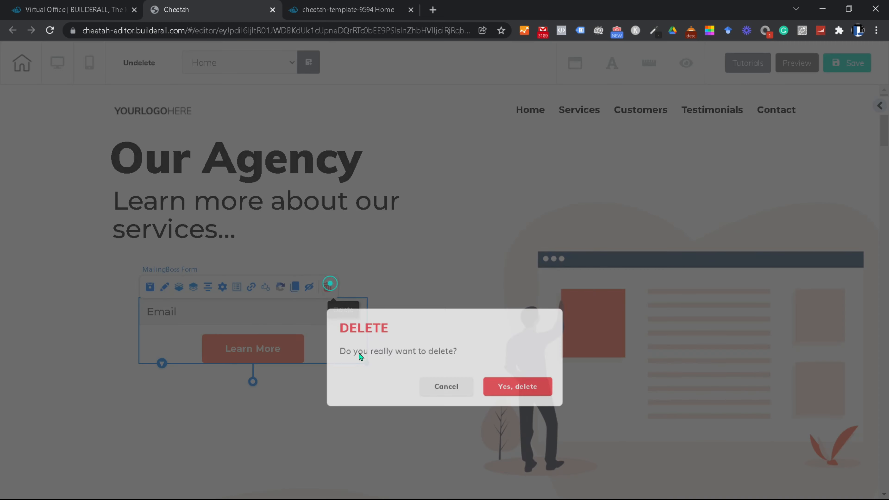
left_click(530, 305)
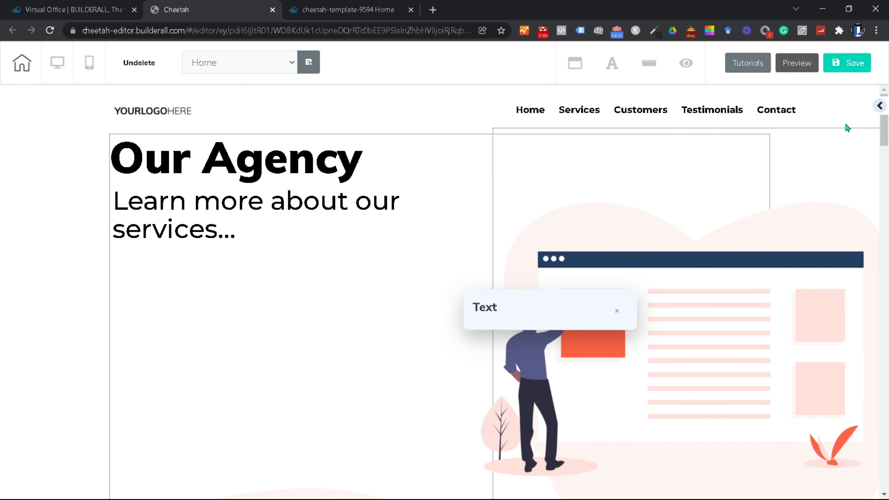
Step: Add the green "Register Now" button with an arrow to the hero, and enlarge it directly below the subtitle
left_click(880, 106)
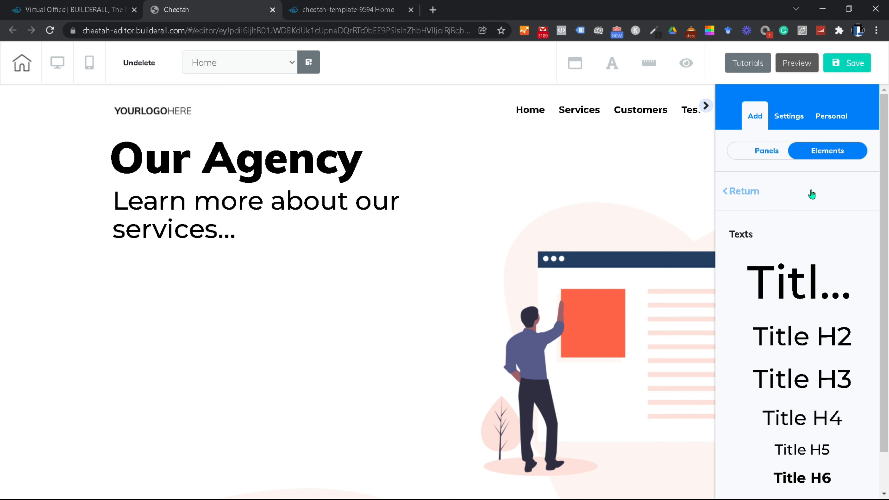
left_click(747, 194)
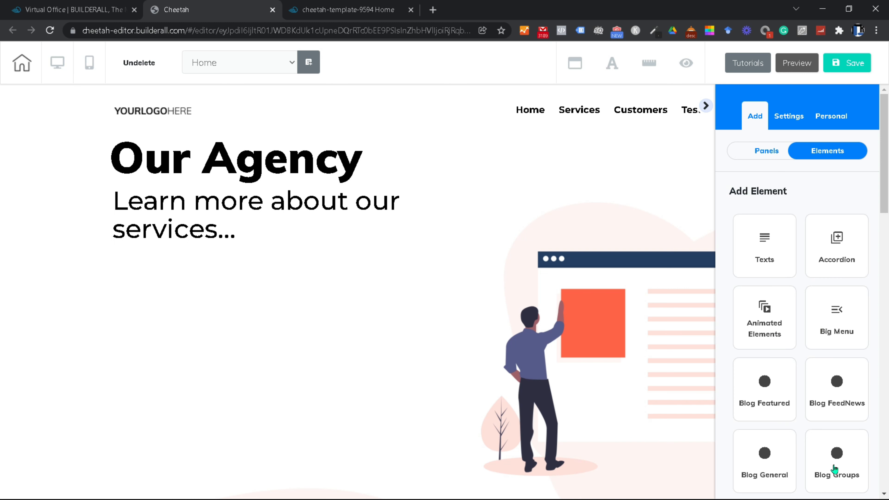
scroll(832, 368, "down", 5)
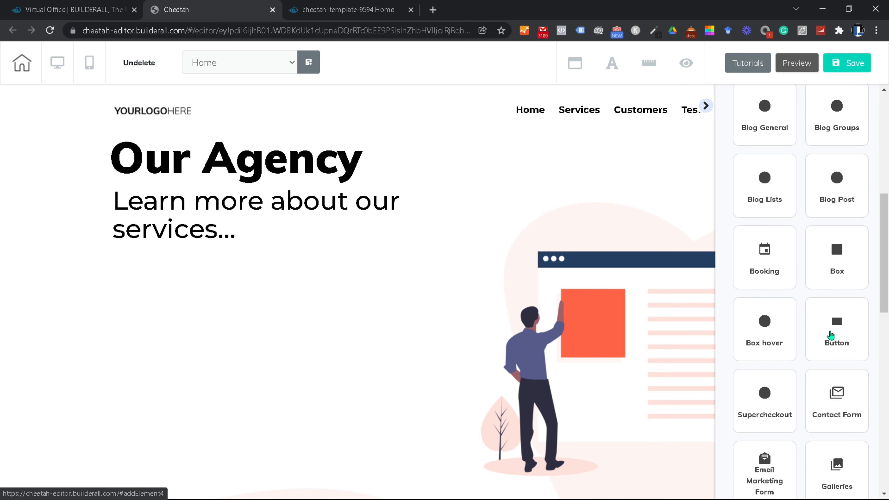
left_click(836, 335)
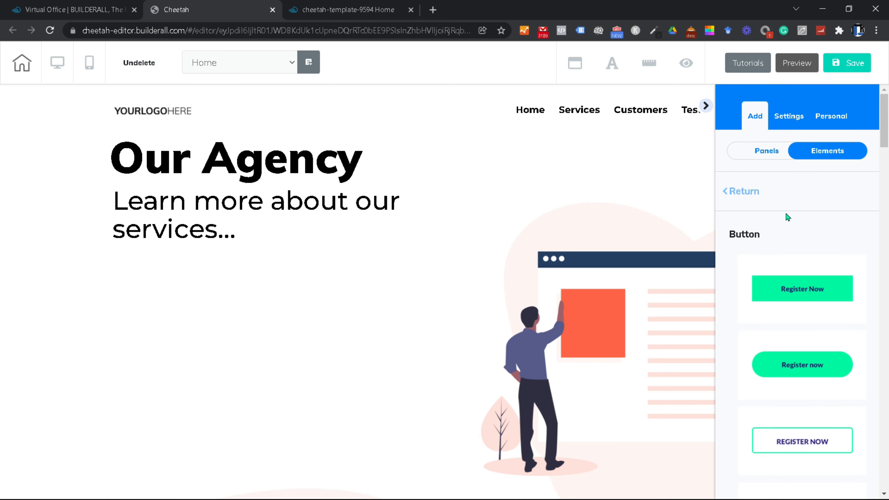
scroll(808, 305, "down", 5)
scroll(807, 305, "down", 5)
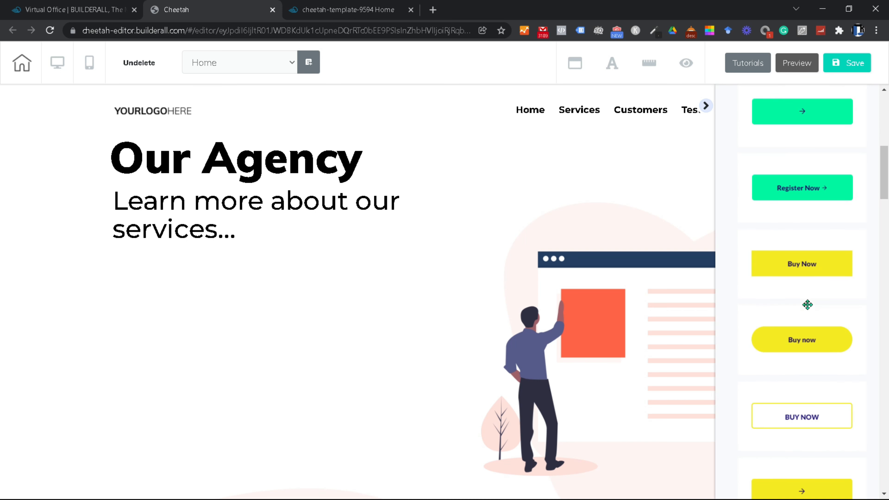
scroll(807, 305, "down", 2)
scroll(806, 301, "up", 5)
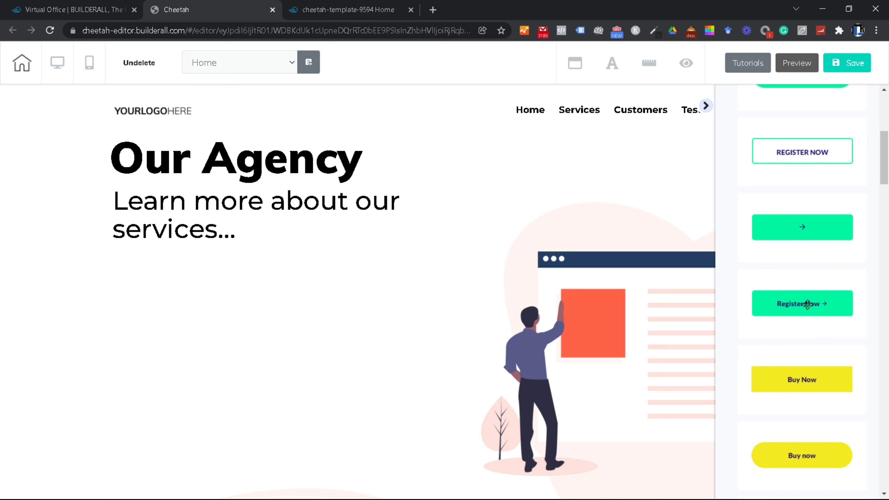
left_click_drag(807, 309, 198, 325)
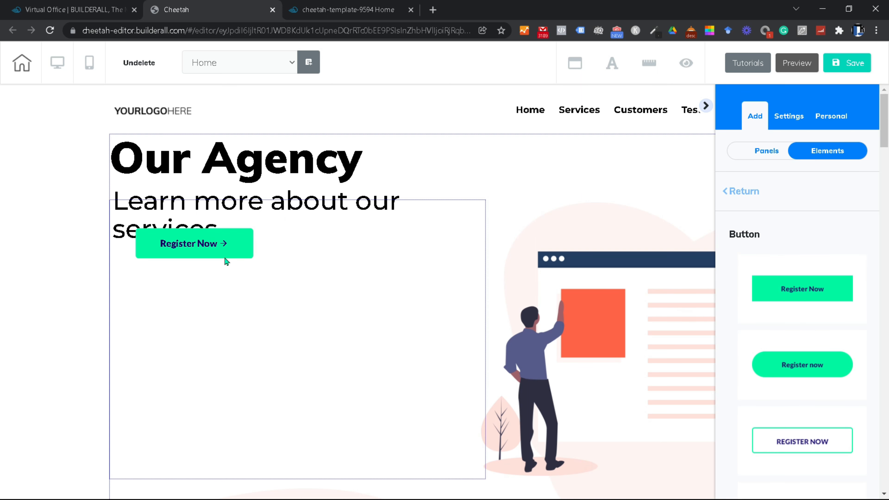
left_click_drag(224, 258, 380, 307)
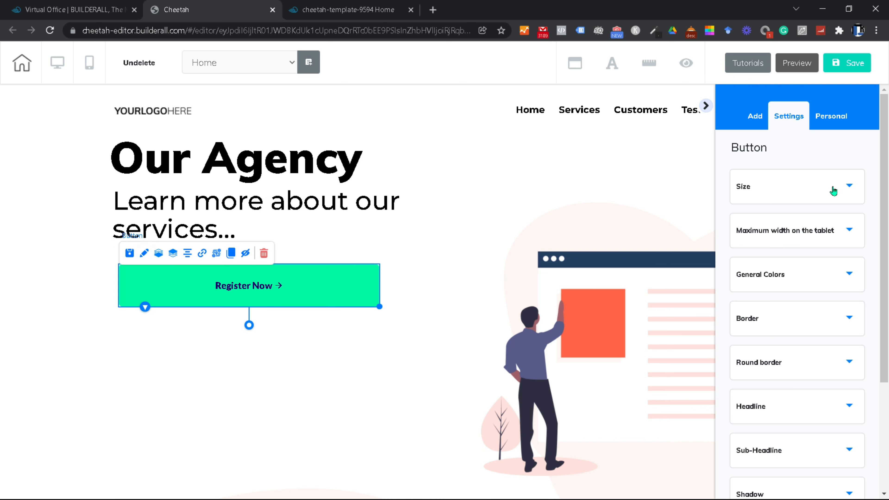
Step: Set the Register Now button's solid background color to orange F85200
scroll(820, 229, "down", 3)
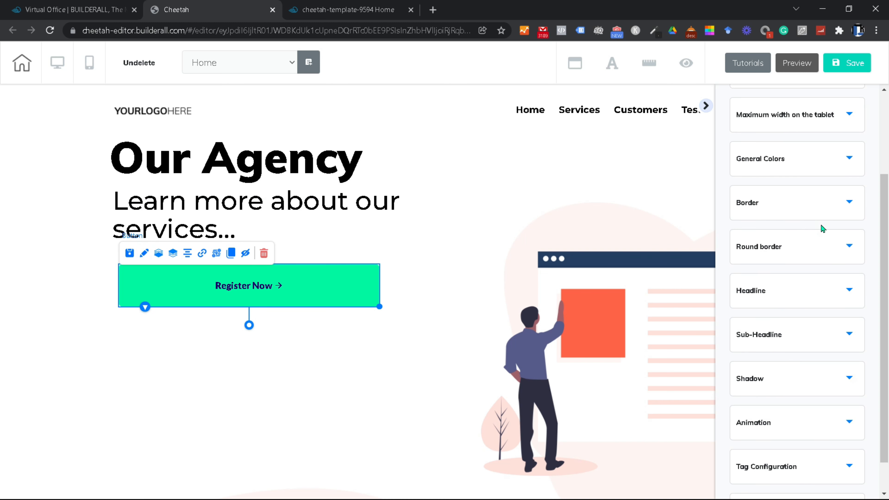
scroll(812, 227, "up", 3)
left_click(859, 284)
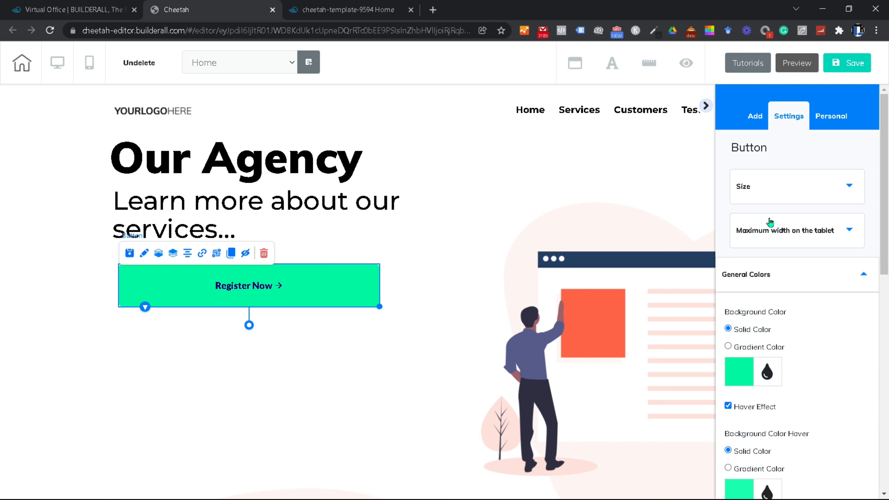
left_click(779, 373)
scroll(847, 361, "down", 5)
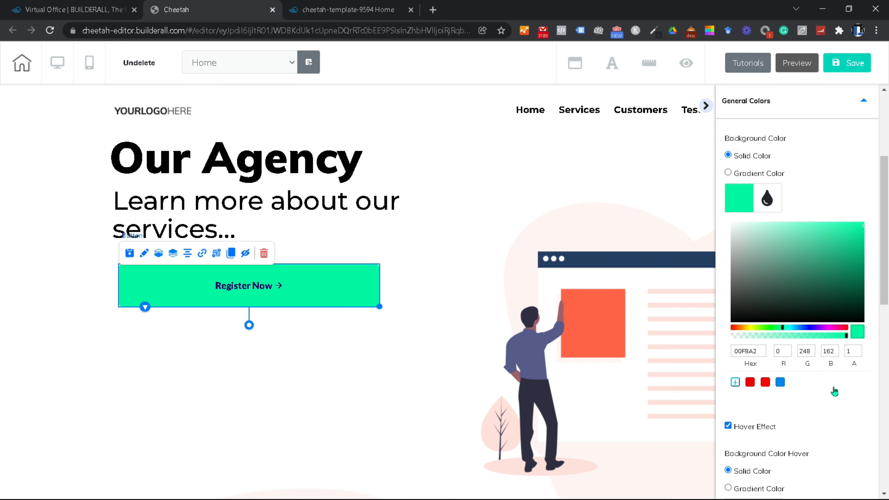
left_click(742, 330)
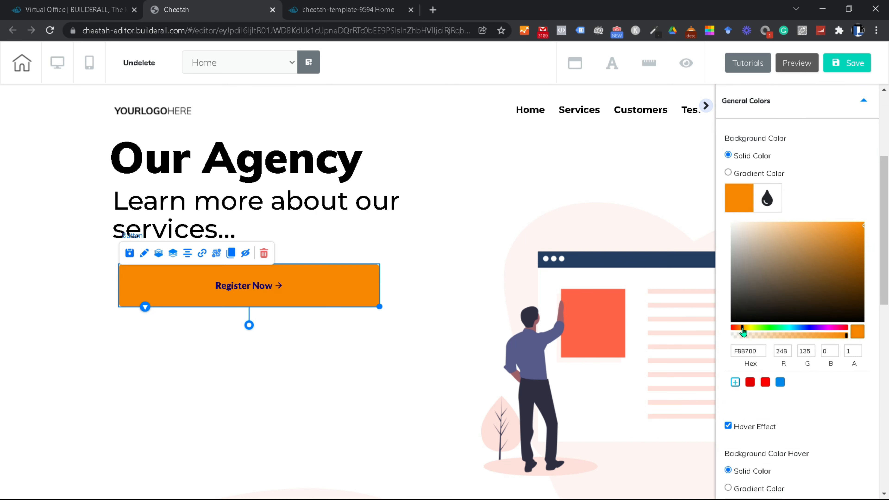
left_click_drag(742, 331, 738, 332)
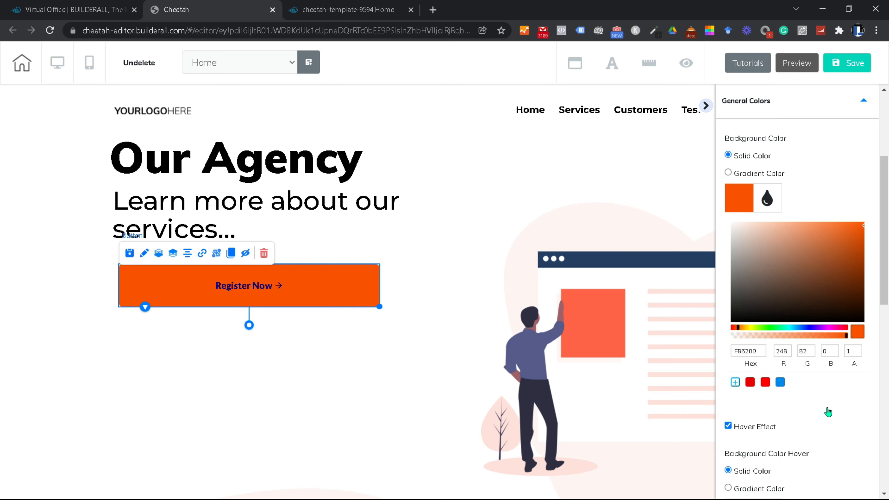
Step: Set the button's solid hover background color to yellow FFC619
scroll(829, 411, "down", 3)
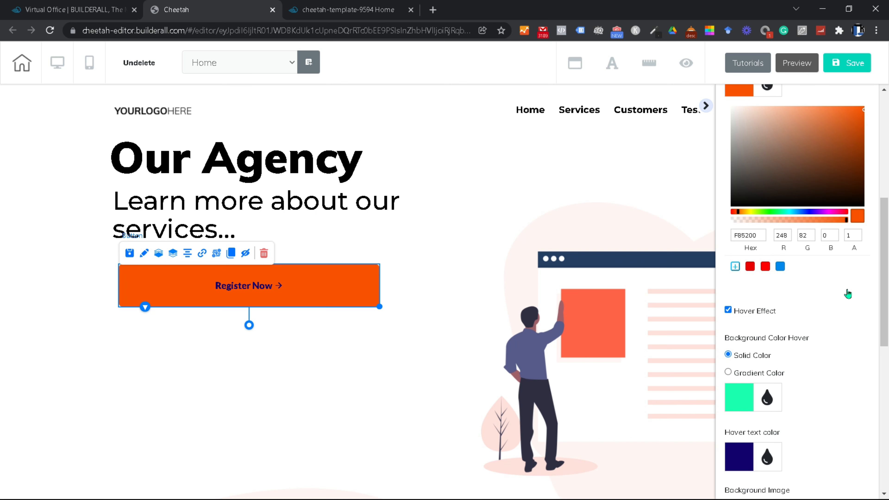
left_click(747, 402)
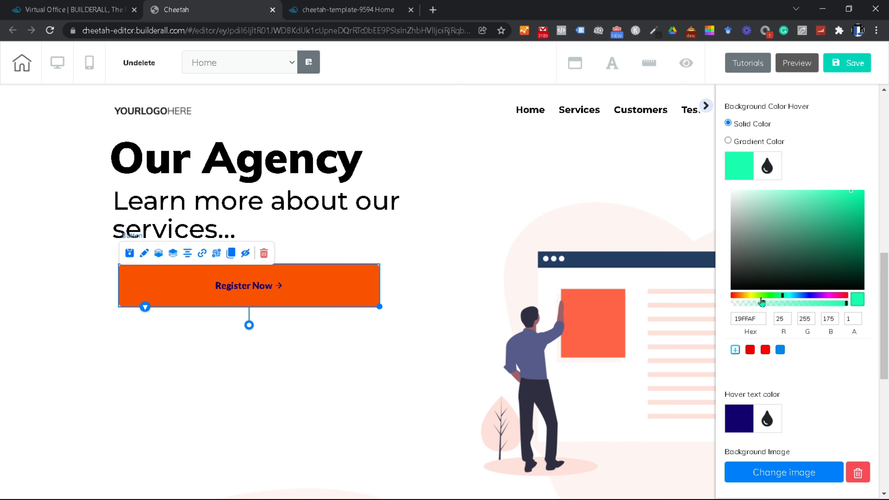
left_click(749, 298)
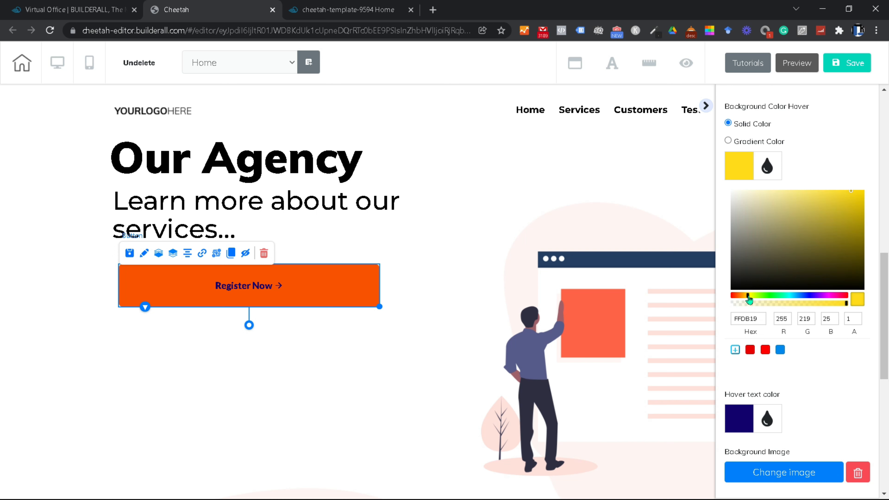
left_click_drag(749, 299, 746, 300)
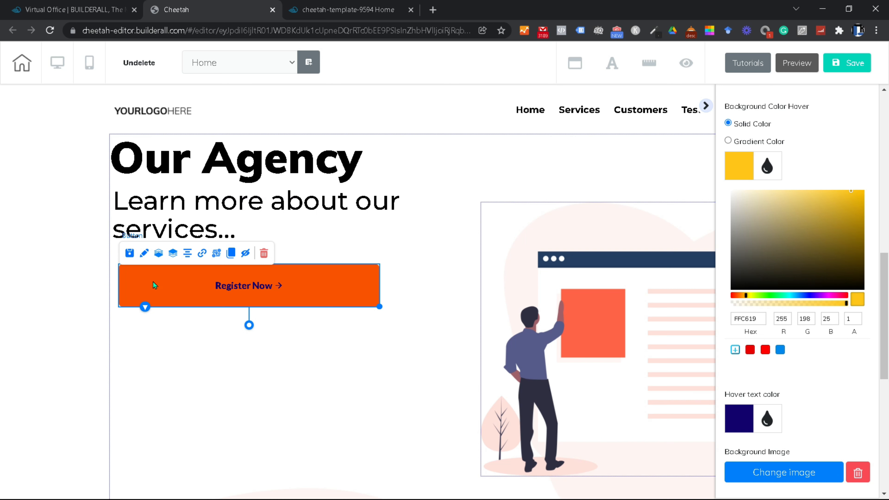
Step: Round the button's upper-left and lower-right corners to 15, and set its other two corners to 0
scroll(804, 393, "down", 3)
scroll(803, 394, "down", 2)
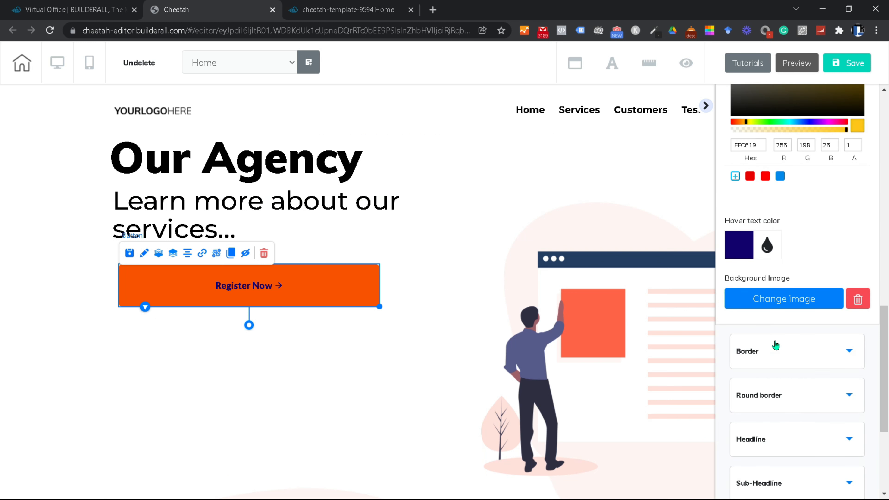
left_click(849, 395)
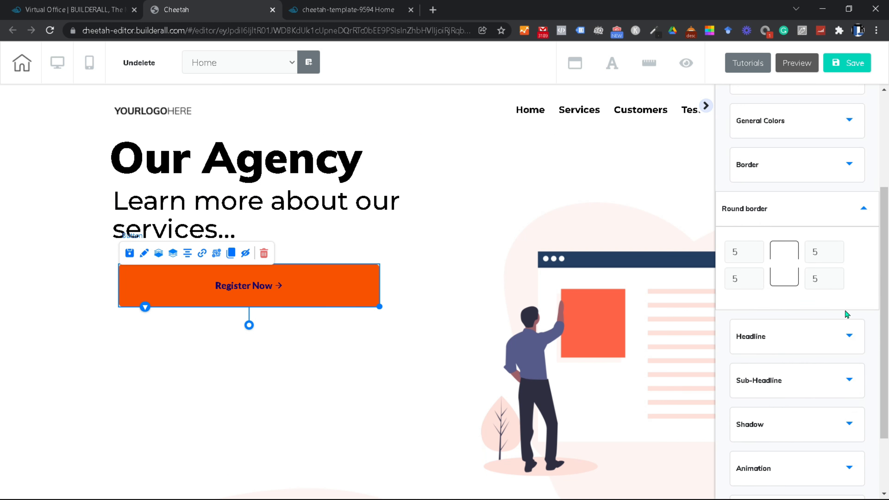
left_click(757, 250)
left_click(757, 250)
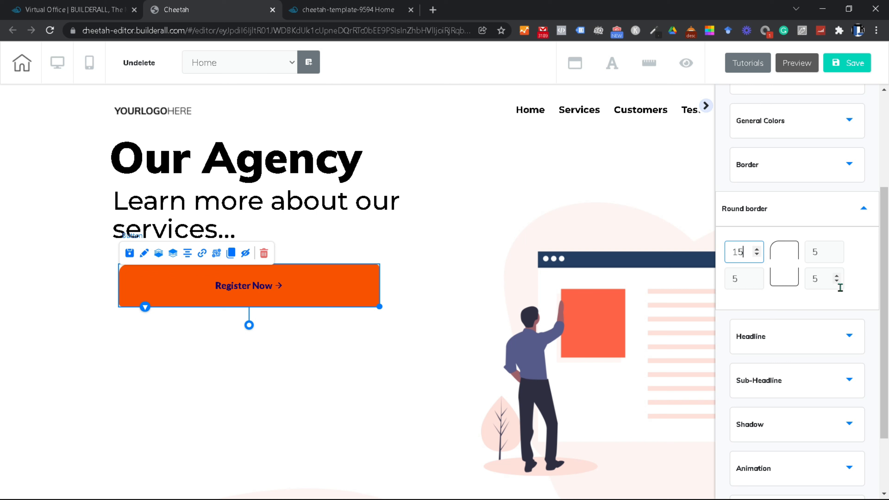
left_click(837, 276)
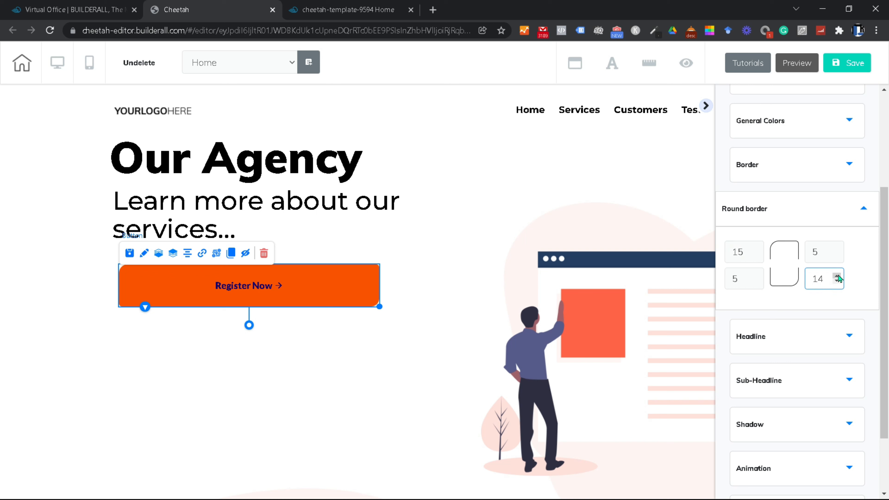
left_click(837, 254)
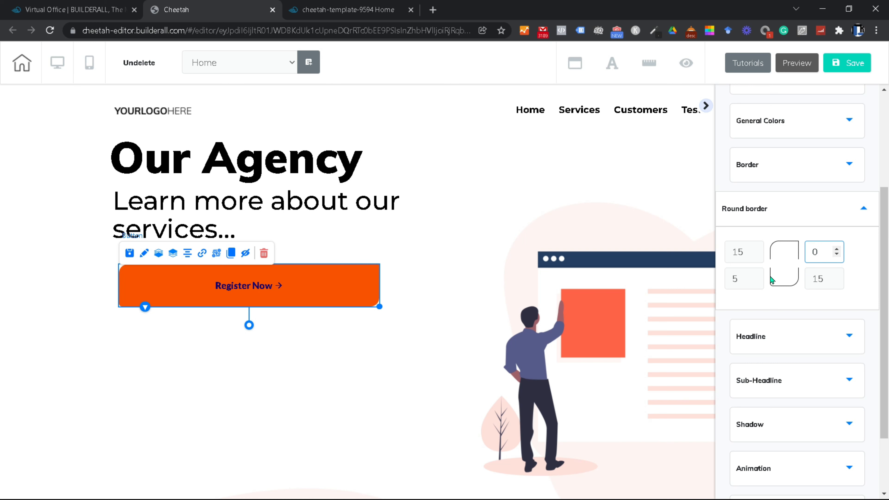
left_click(756, 281)
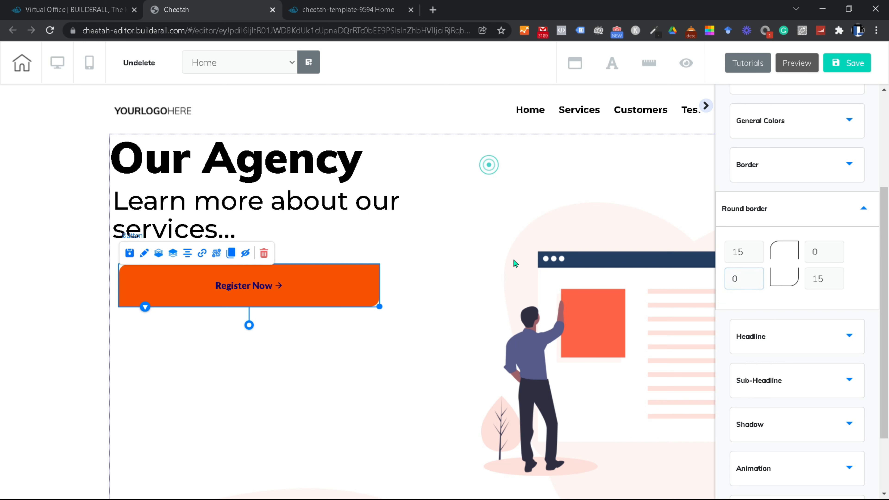
left_click(398, 353)
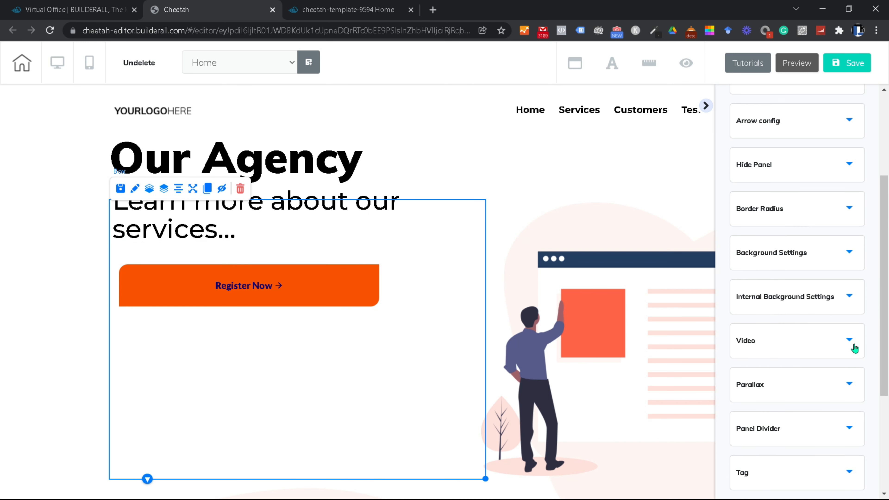
scroll(799, 368, "down", 2)
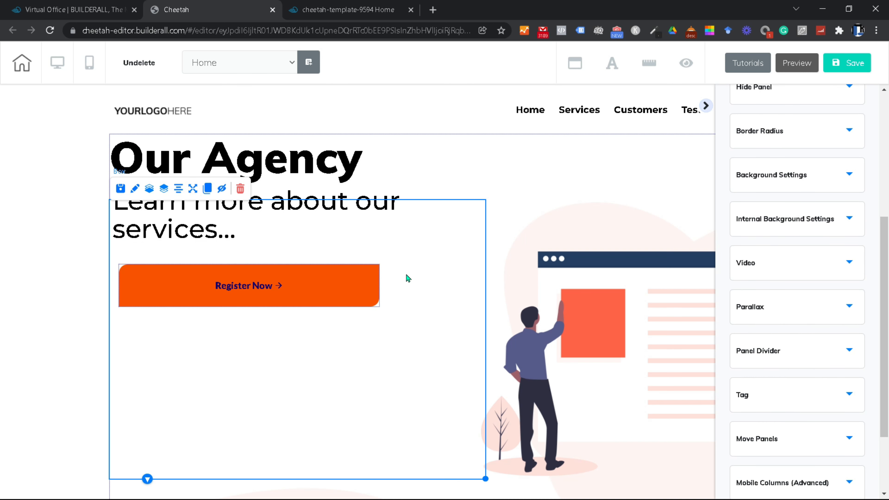
left_click(304, 295)
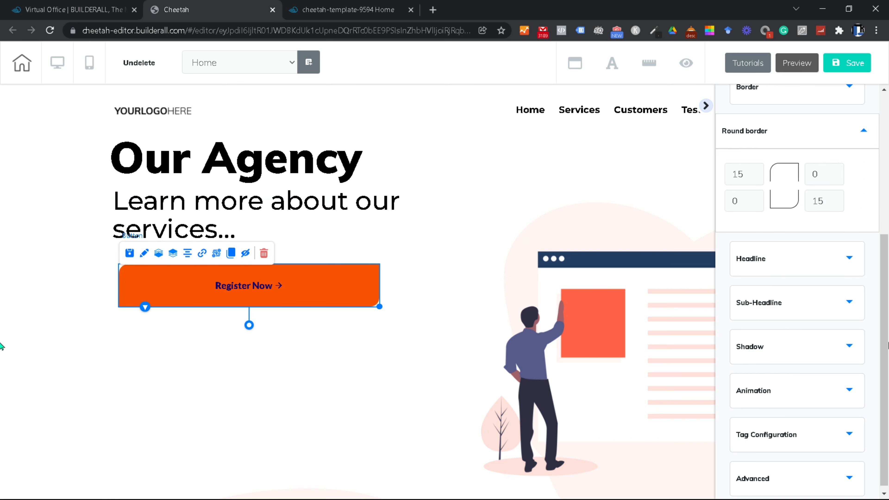
Step: Give the Register Now button a gray 7A7A7A shadow, offset slightly to the right and downward
left_click(865, 130)
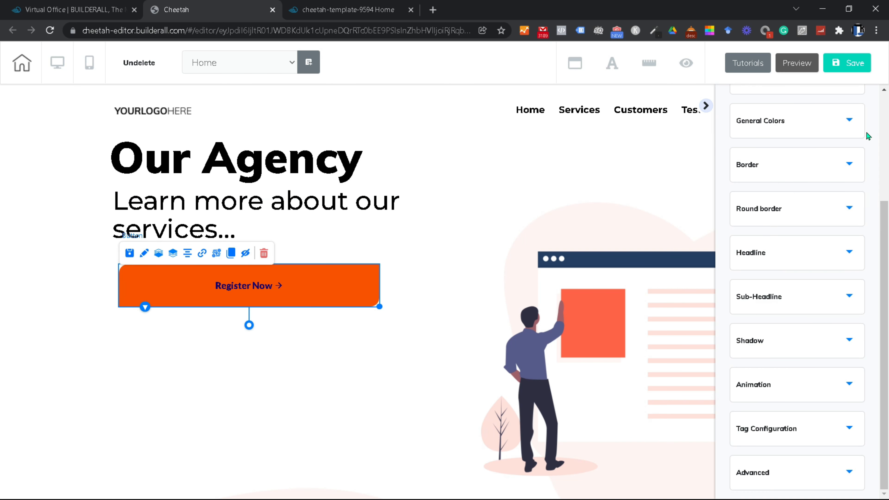
left_click(838, 340)
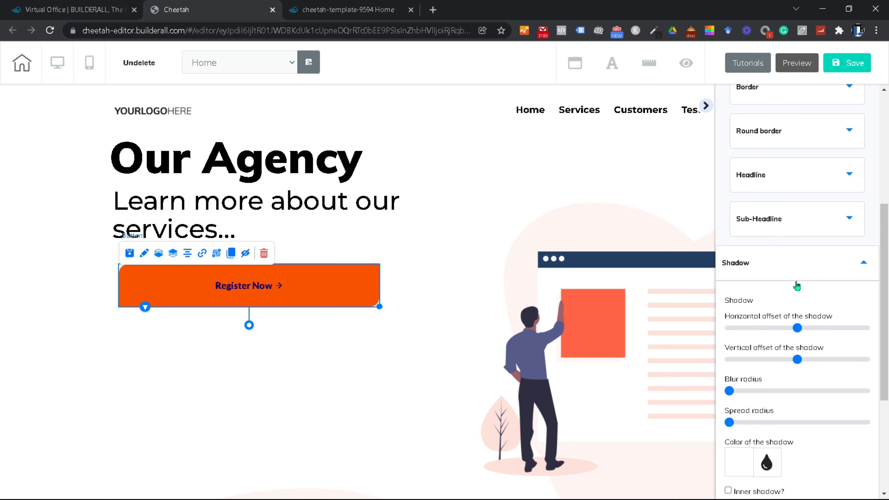
scroll(776, 399, "down", 2)
left_click(743, 409)
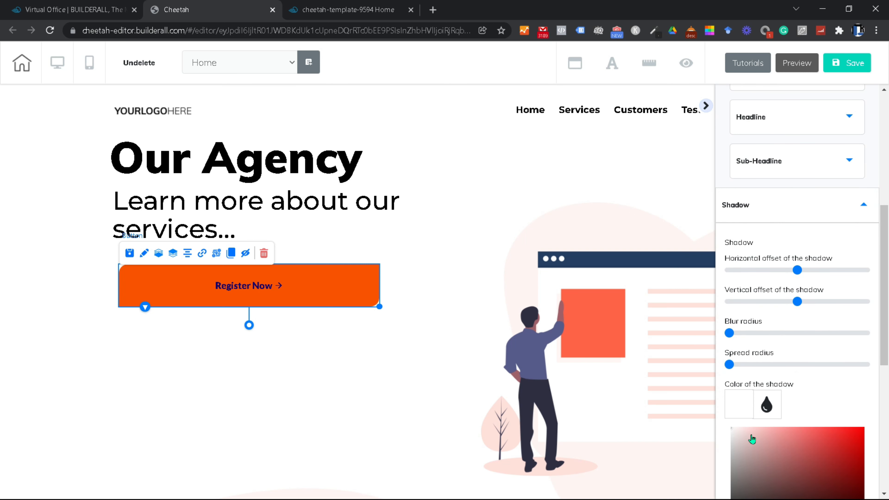
scroll(748, 438, "down", 4)
left_click_drag(732, 345, 730, 364)
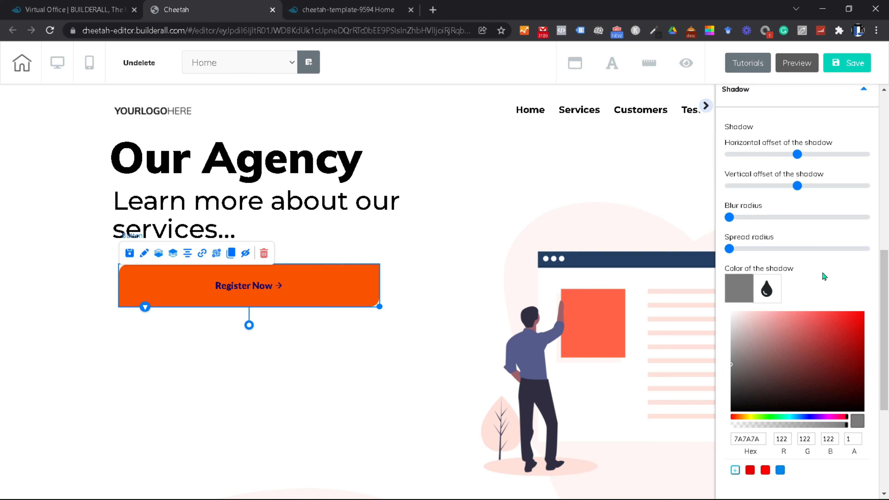
left_click_drag(797, 156, 804, 155)
left_click_drag(797, 190, 806, 192)
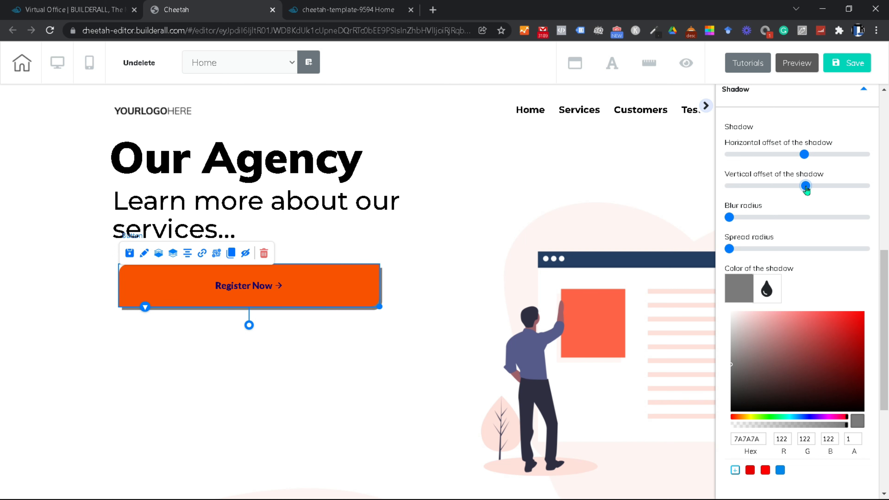
Step: Shift the Register Now button's shadow slightly to the left and further down, and increase its blur and spread radius
left_click_drag(804, 155, 774, 156)
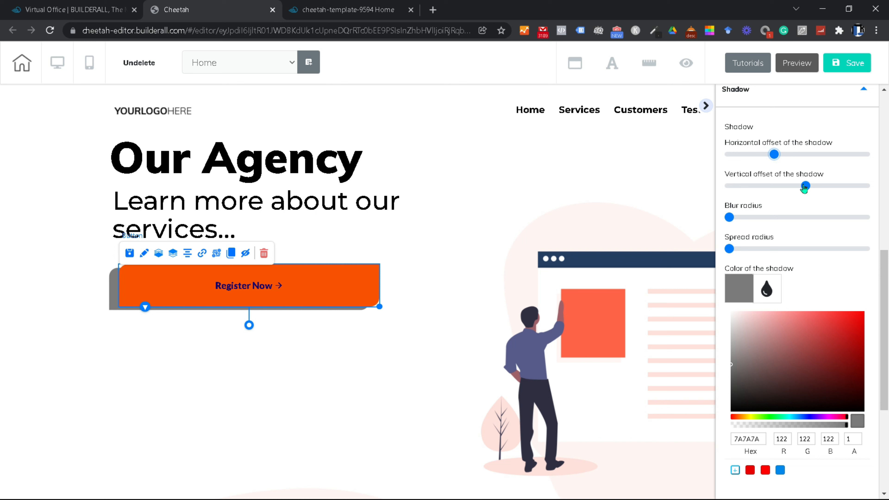
left_click_drag(803, 188, 811, 188)
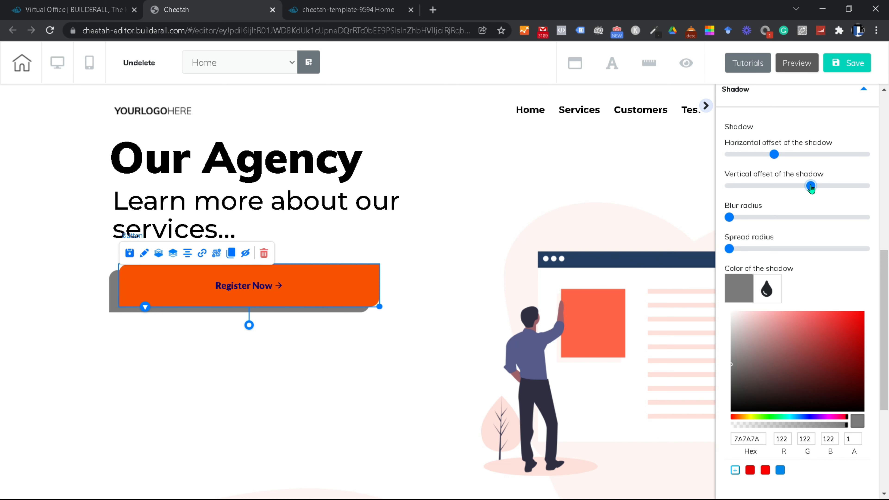
left_click_drag(776, 155, 786, 159)
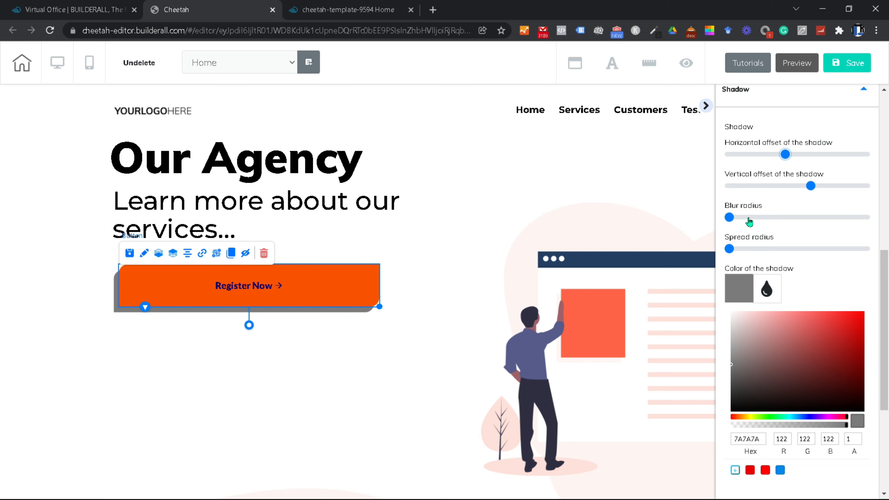
left_click_drag(730, 217, 764, 215)
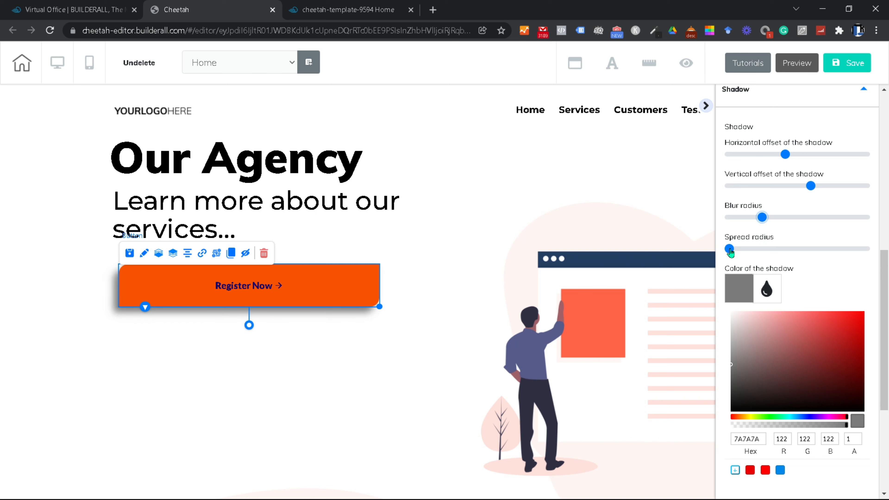
left_click_drag(731, 252, 740, 253)
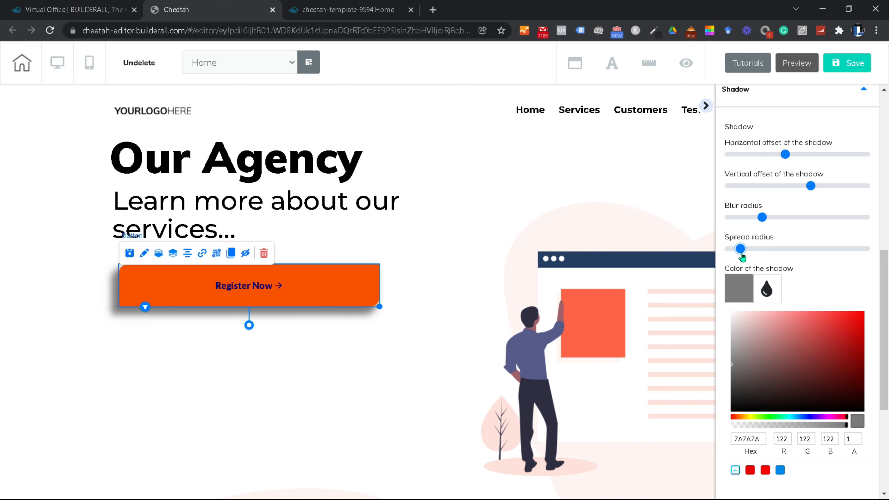
left_click_drag(758, 223, 772, 220)
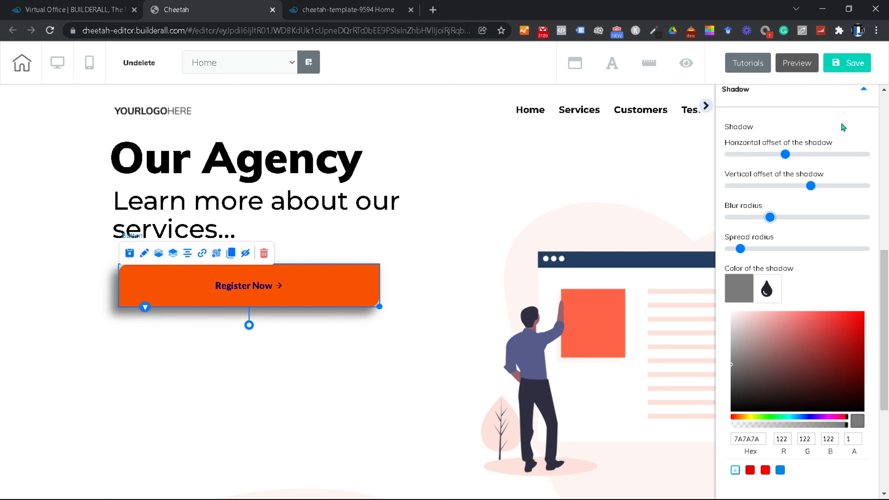
scroll(843, 129, "up", 10)
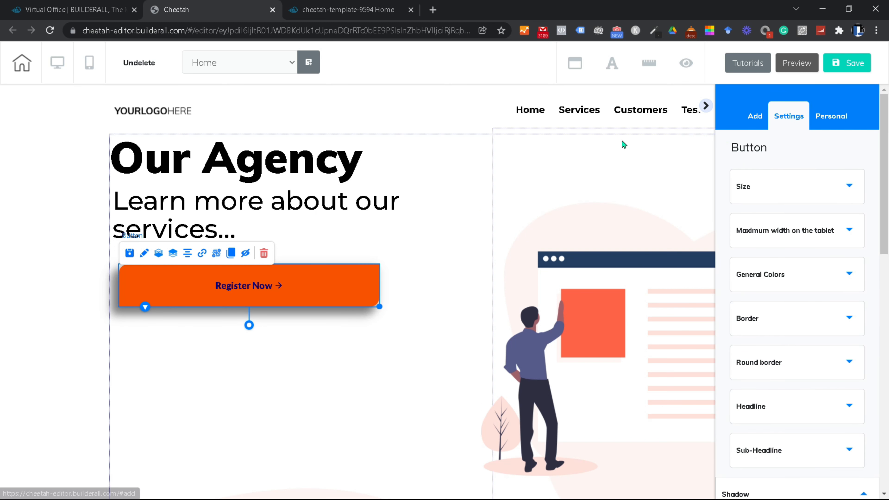
left_click(706, 106)
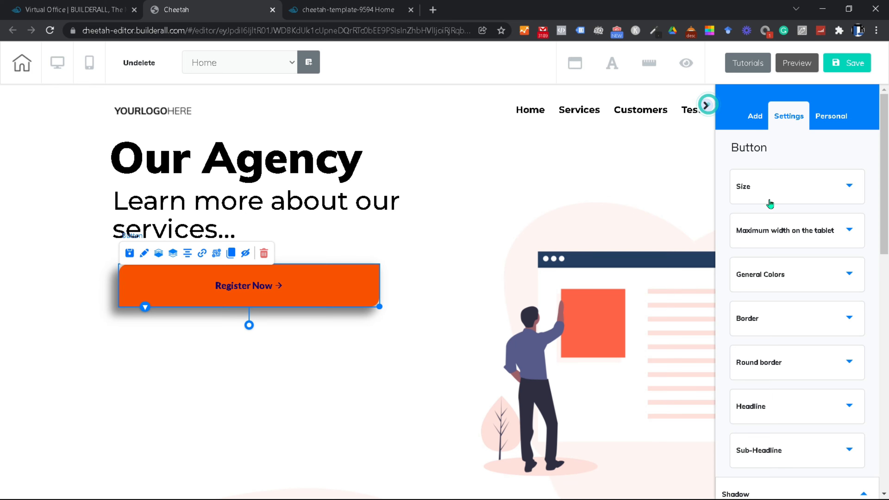
Step: Delete the panel headed "In hac habitasse platea pellentesque audience" below the hero section
scroll(573, 215, "down", 15)
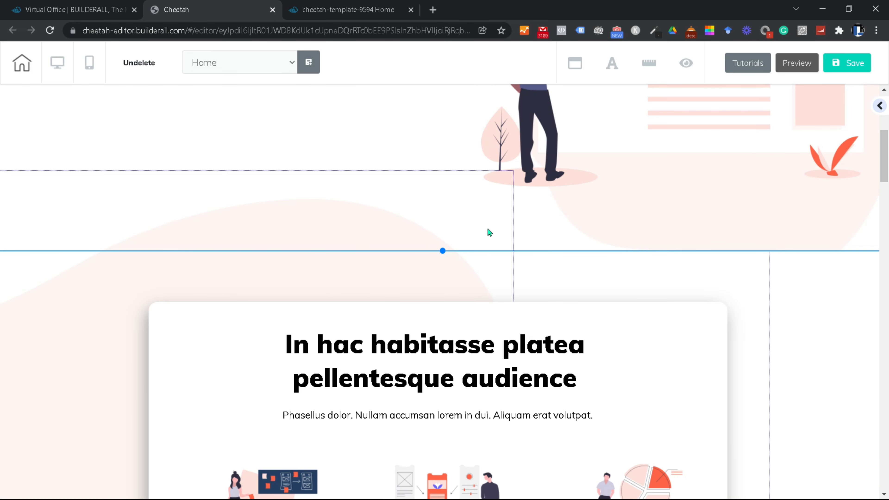
scroll(797, 262, "down", 10)
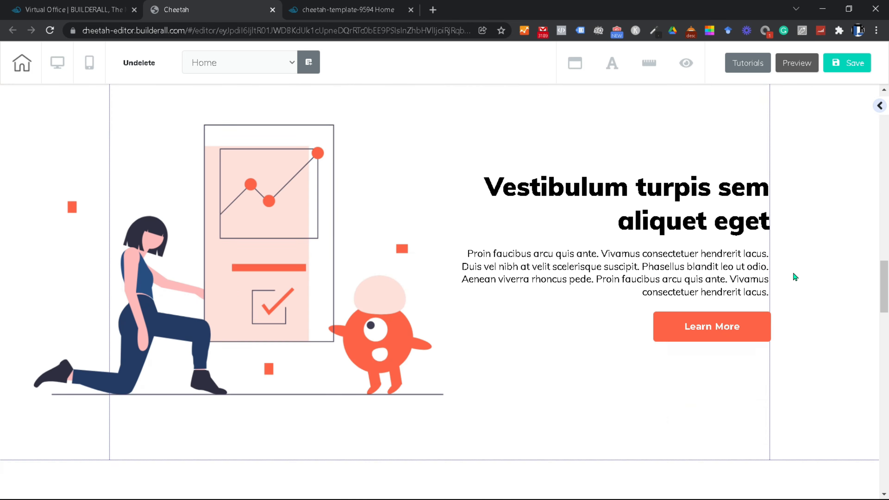
scroll(794, 273, "up", 7)
scroll(801, 277, "up", 10)
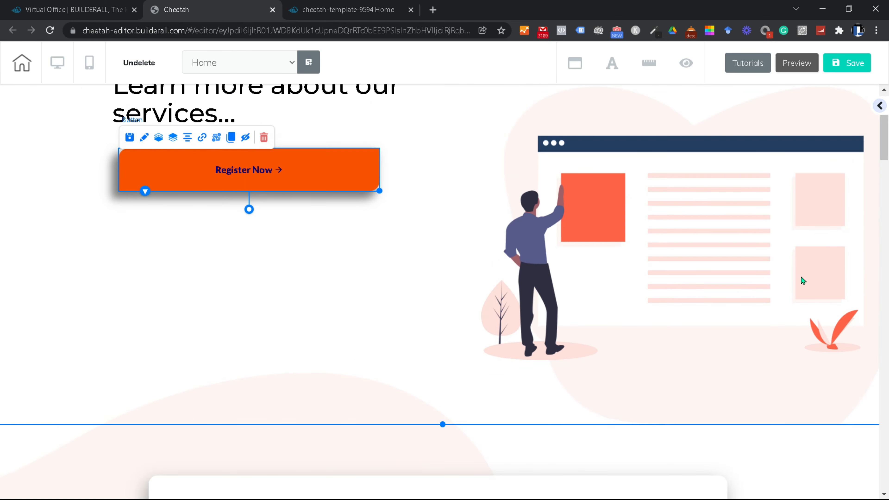
scroll(800, 277, "down", 3)
scroll(108, 195, "up", 5)
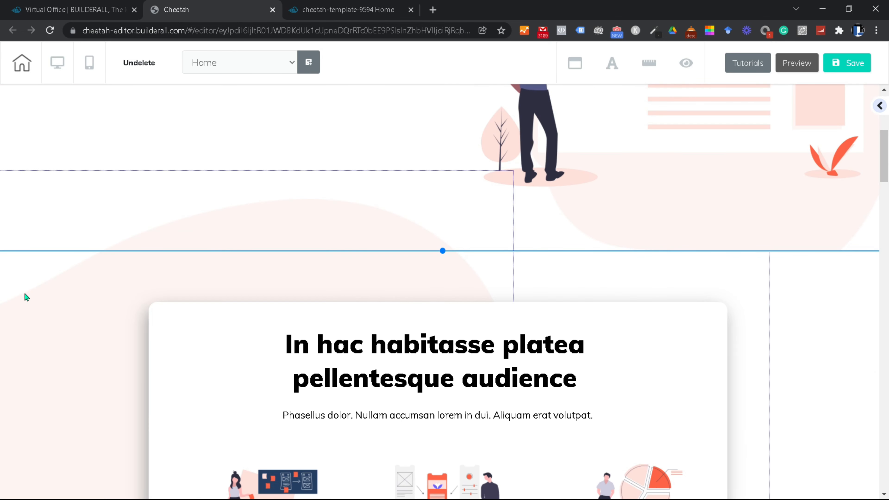
left_click(54, 308)
left_click(794, 294)
scroll(63, 302, "down", 2)
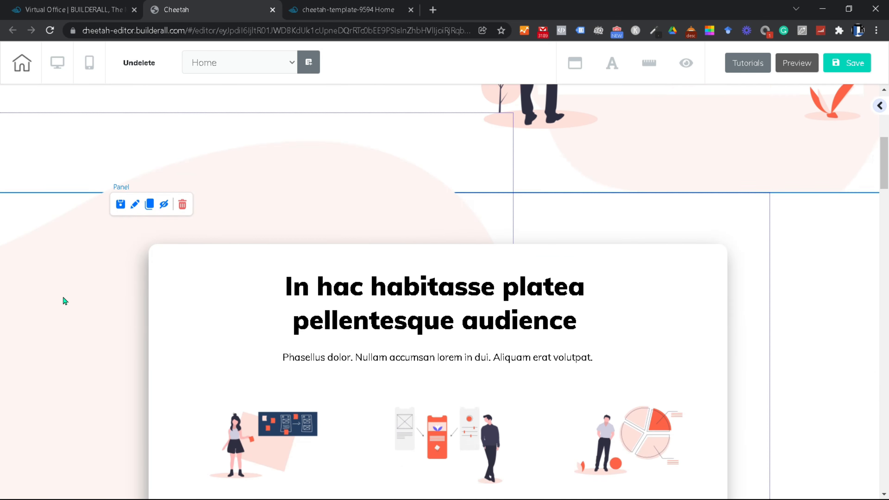
scroll(73, 301, "up", 2)
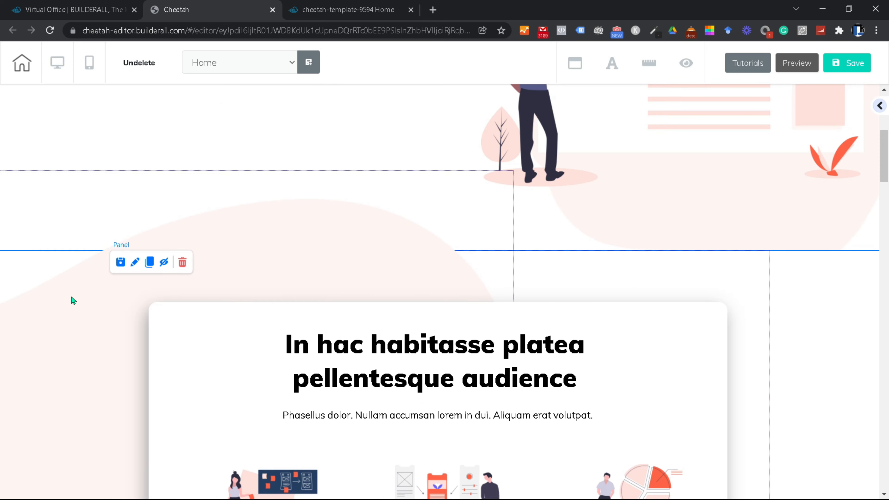
left_click(183, 262)
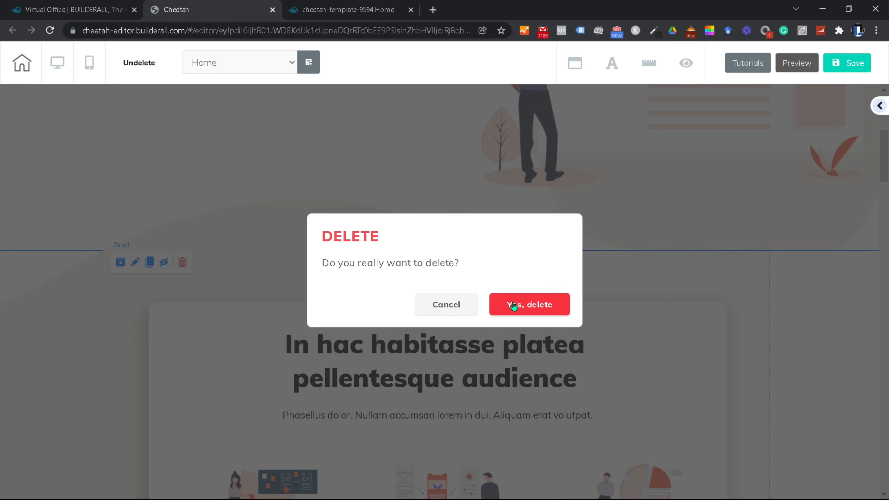
left_click(512, 302)
left_click(532, 313)
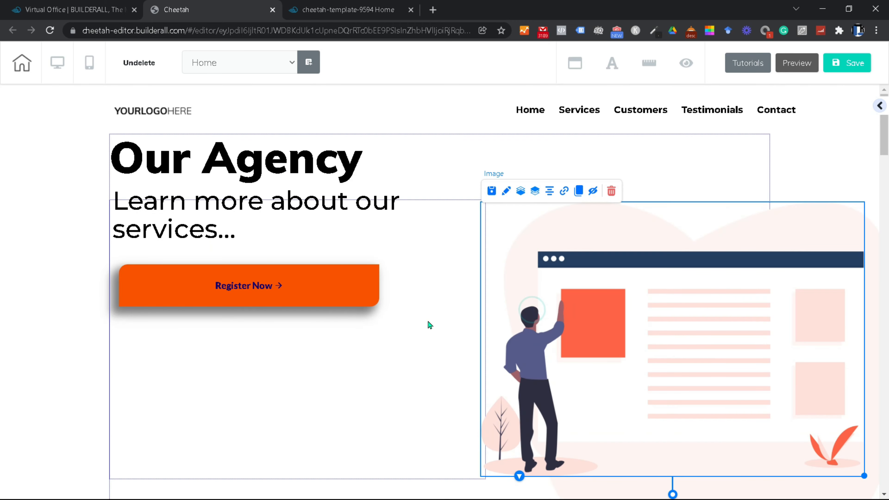
Step: Add the ready-made panel "Call to action - 01" from the Call to Action category to the Home page
scroll(432, 322, "down", 12)
scroll(438, 327, "up", 10)
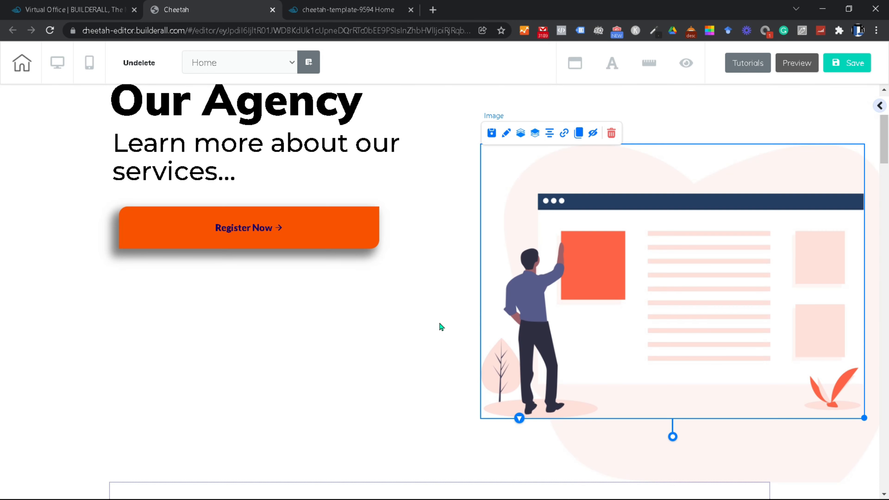
scroll(812, 366, "down", 5)
scroll(830, 290, "up", 5)
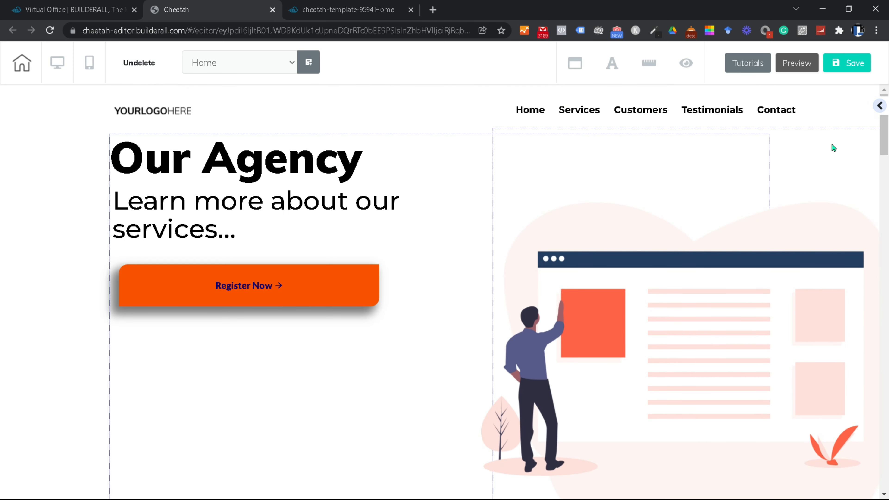
left_click(880, 106)
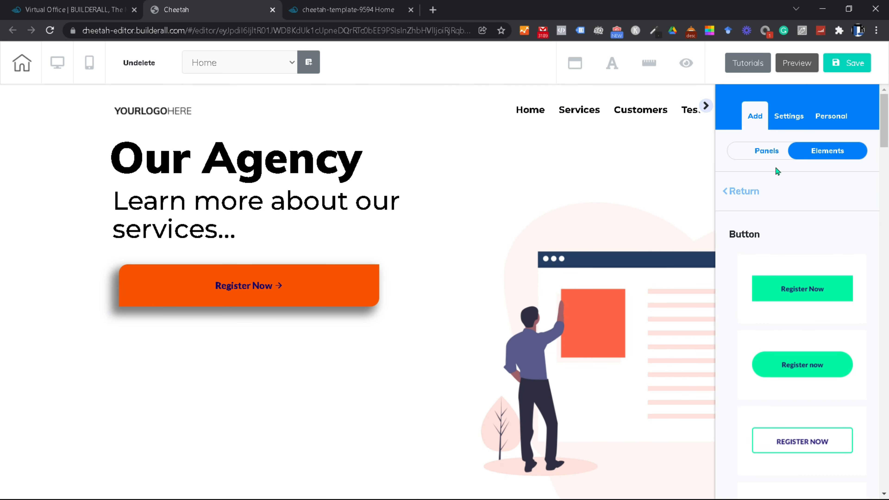
left_click(764, 149)
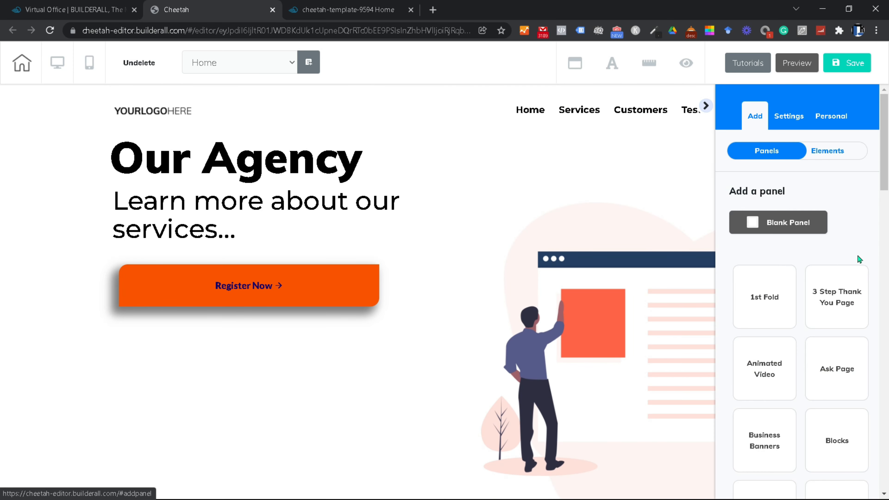
scroll(773, 285, "down", 3)
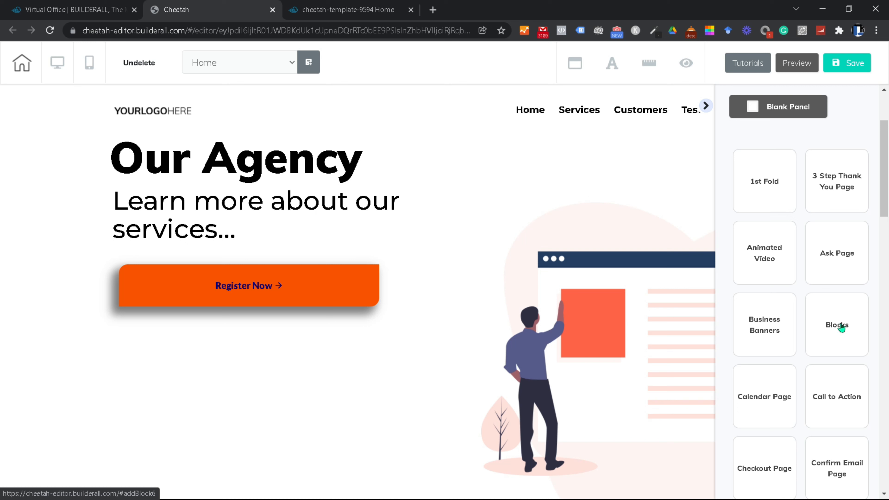
left_click(840, 403)
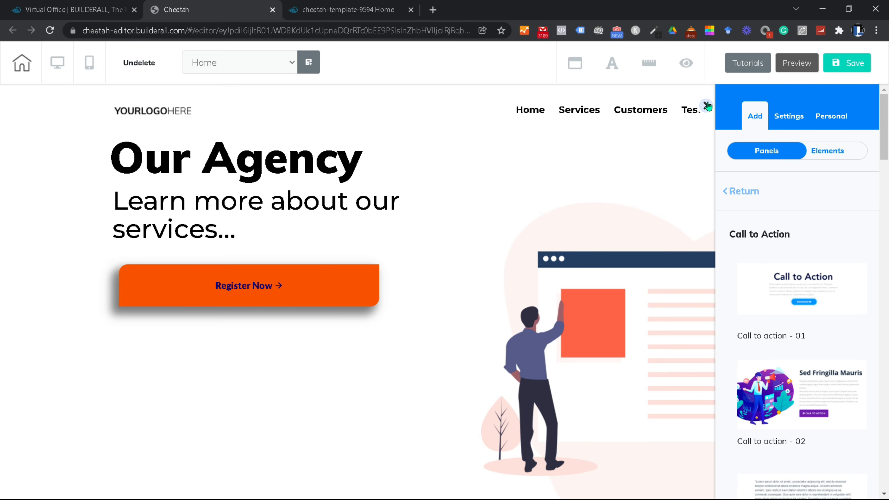
left_click(706, 105)
scroll(707, 236, "down", 10)
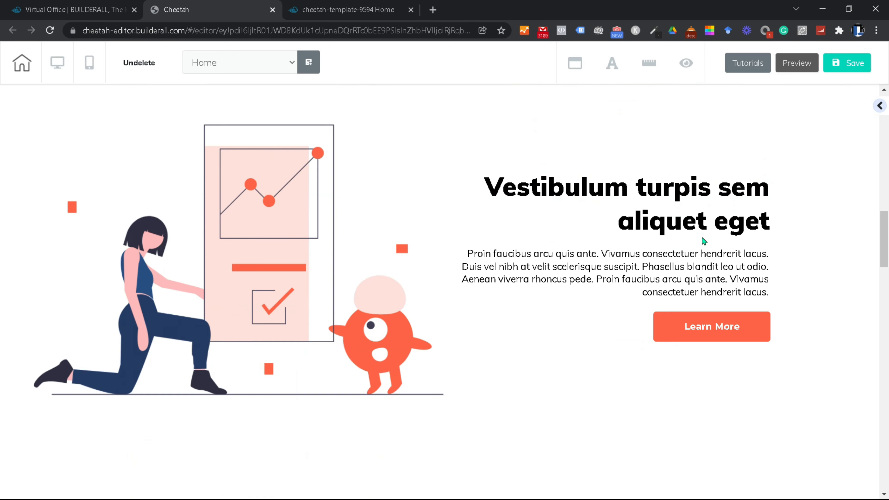
scroll(703, 241, "down", 20)
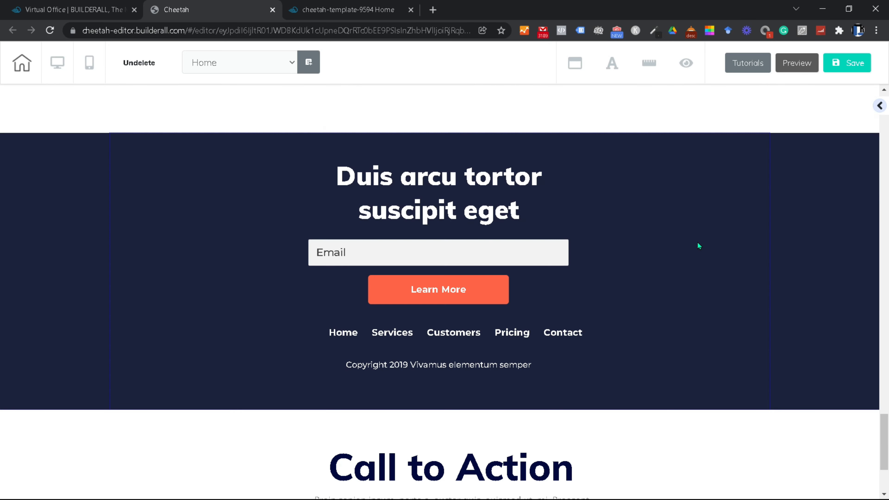
scroll(697, 242, "down", 4)
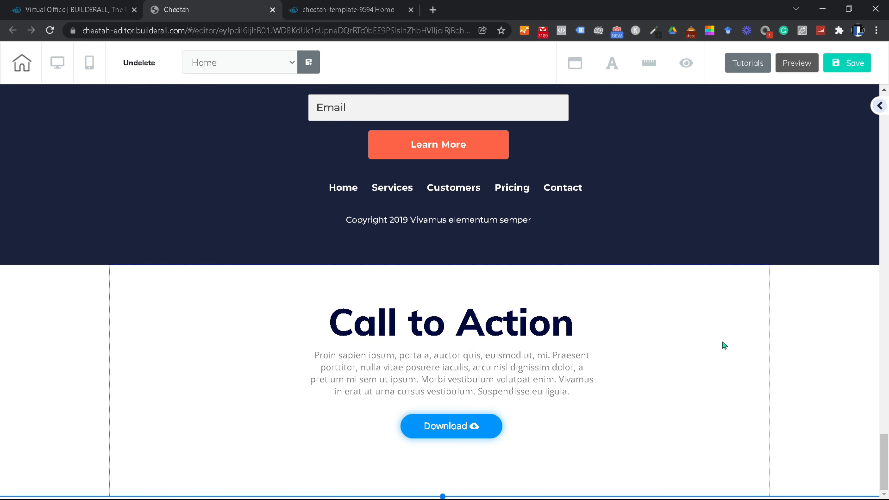
Step: Move the Call to Action panel one place up in the page's panel order, above the dark blue footer panel
left_click(130, 300)
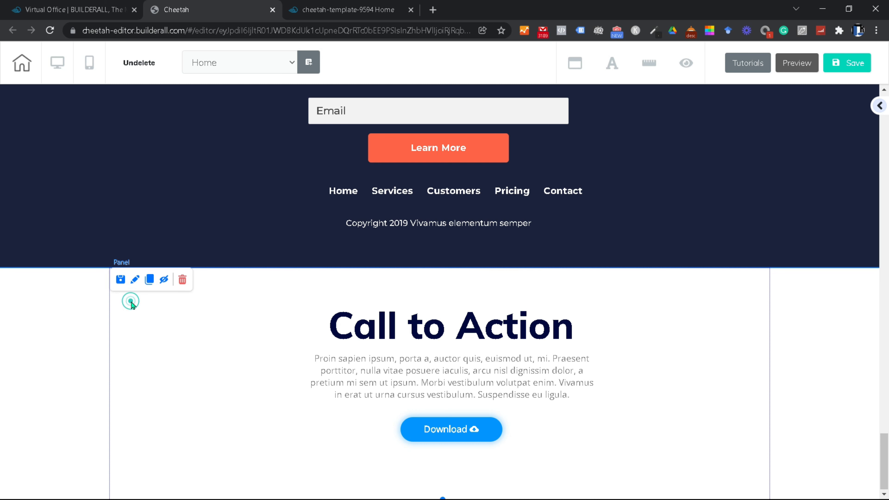
left_click(135, 280)
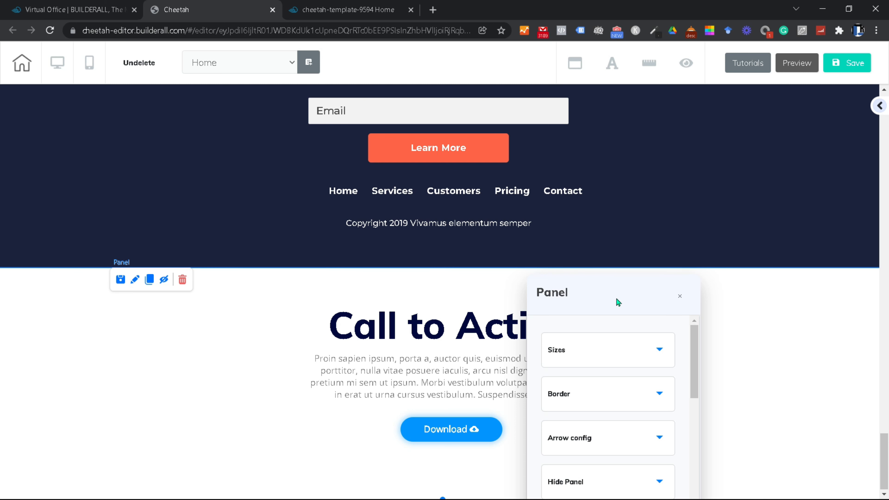
left_click_drag(618, 302, 375, 138)
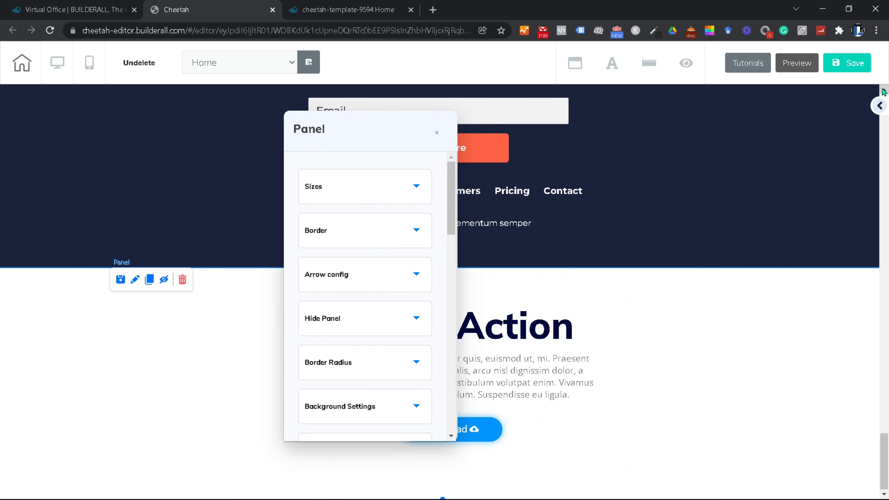
left_click(879, 105)
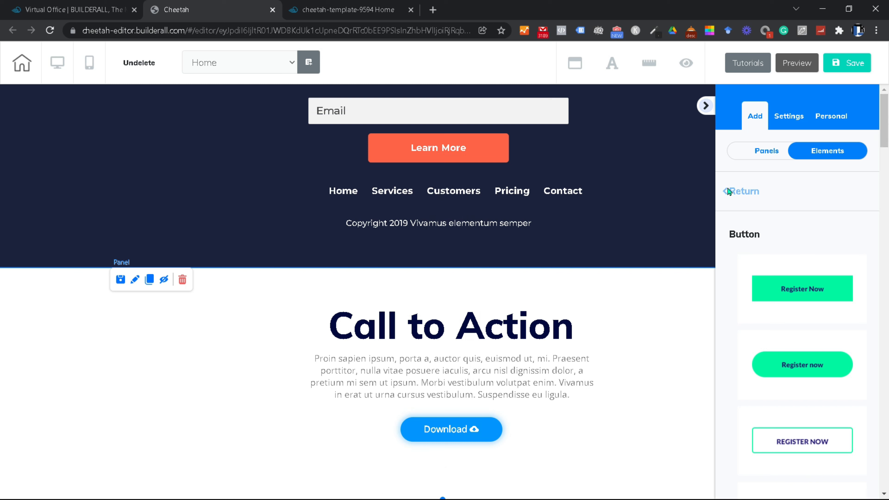
left_click(803, 118)
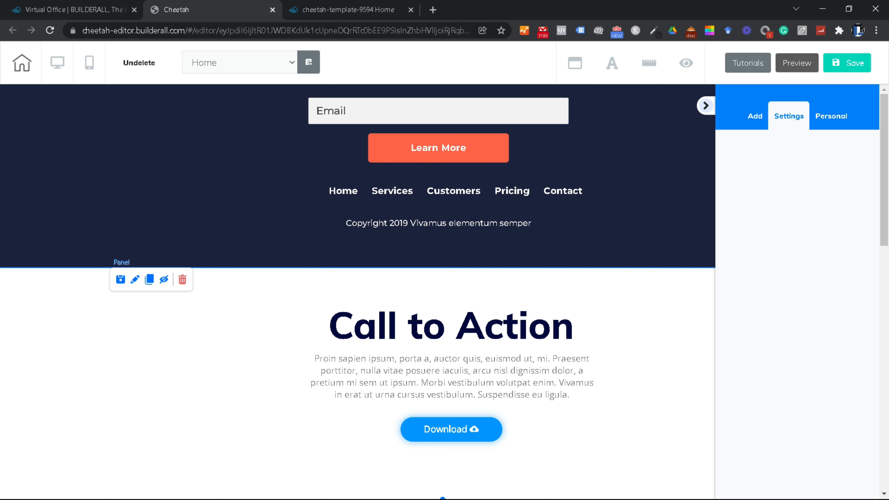
left_click(135, 279)
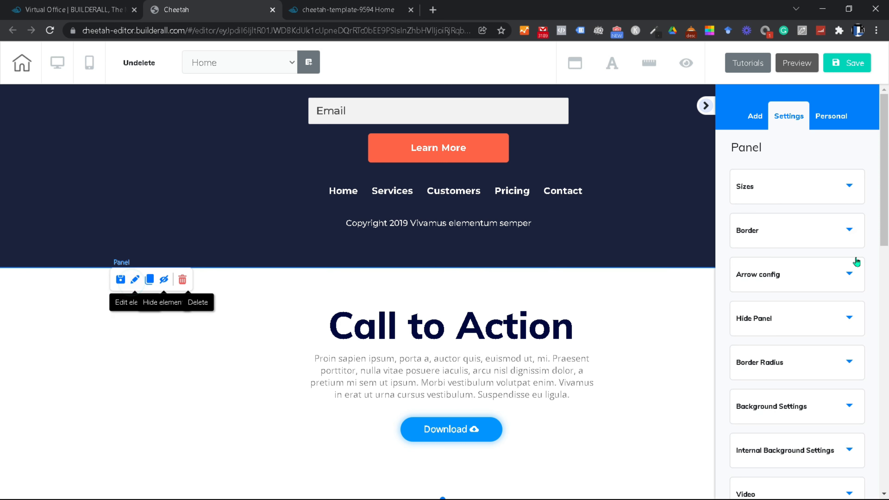
scroll(779, 169, "down", 10)
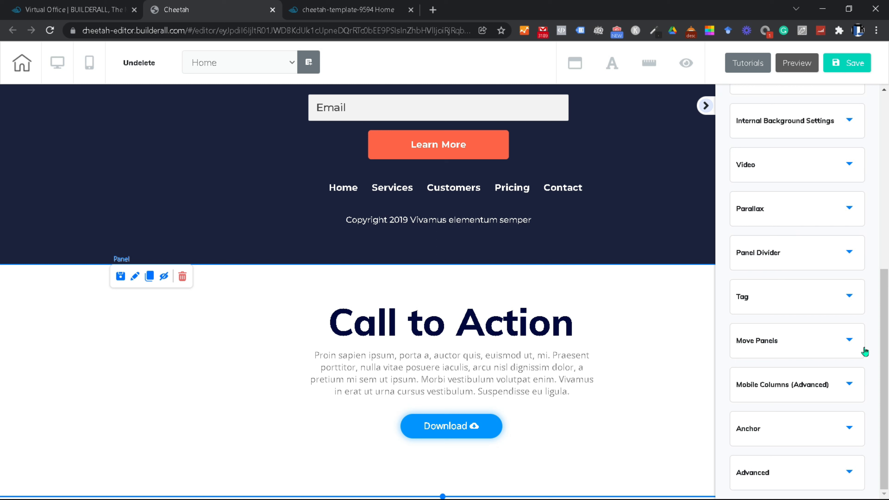
left_click(855, 347)
scroll(797, 321, "down", 3)
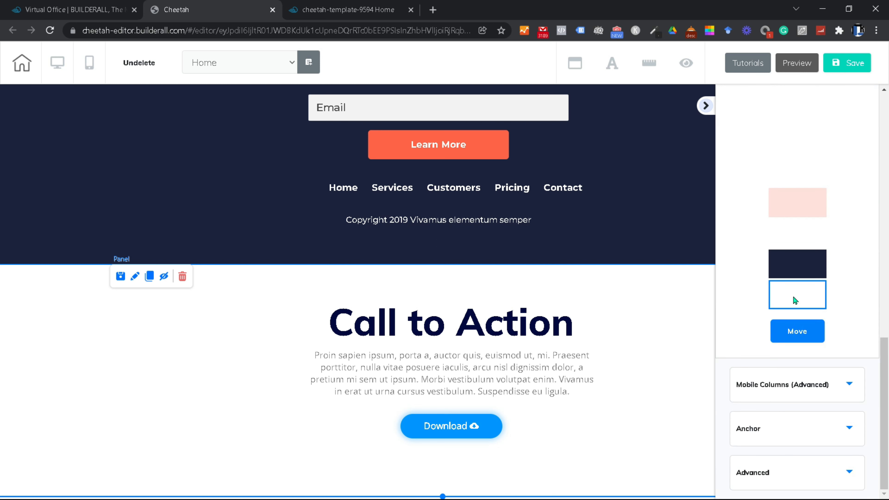
left_click_drag(794, 300, 805, 275)
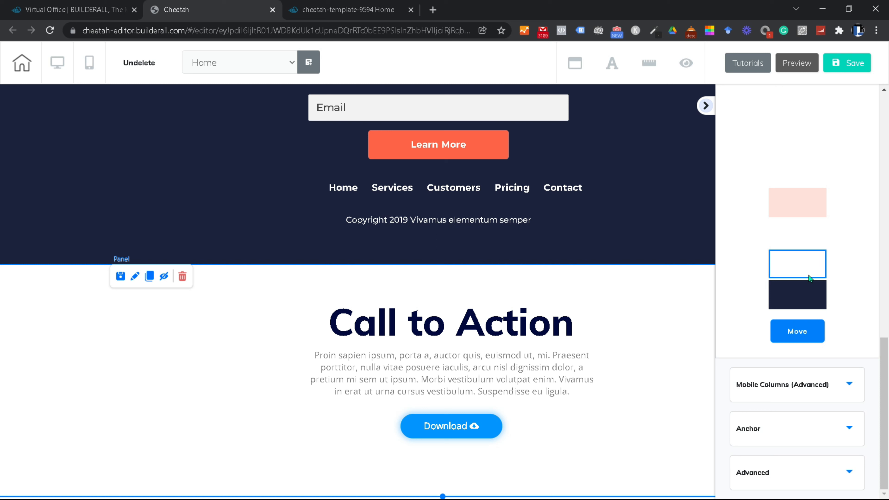
left_click(814, 333)
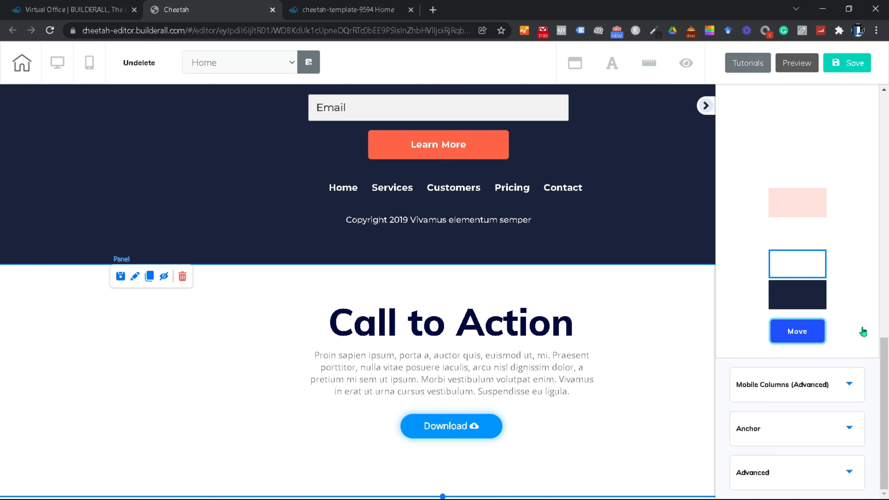
Step: Apply the pending panel order, and move the Call to Action panel further up so it sits directly below the hero section
left_click(804, 336)
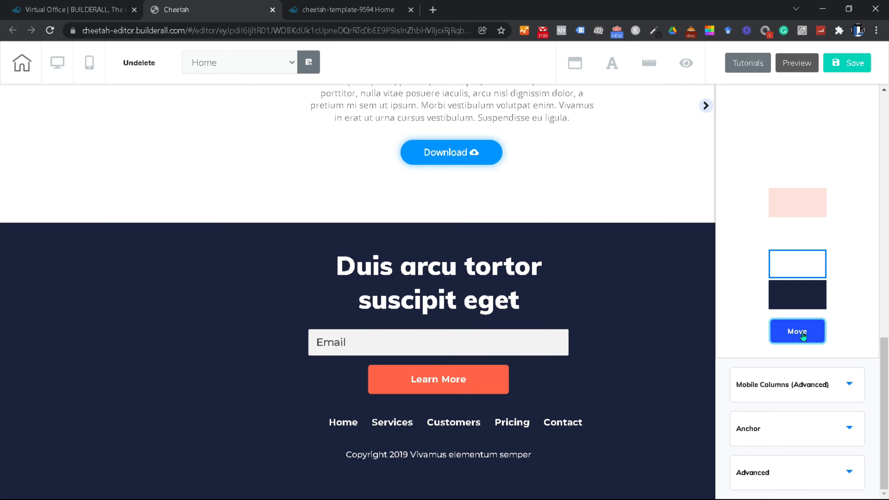
scroll(571, 331, "up", 6)
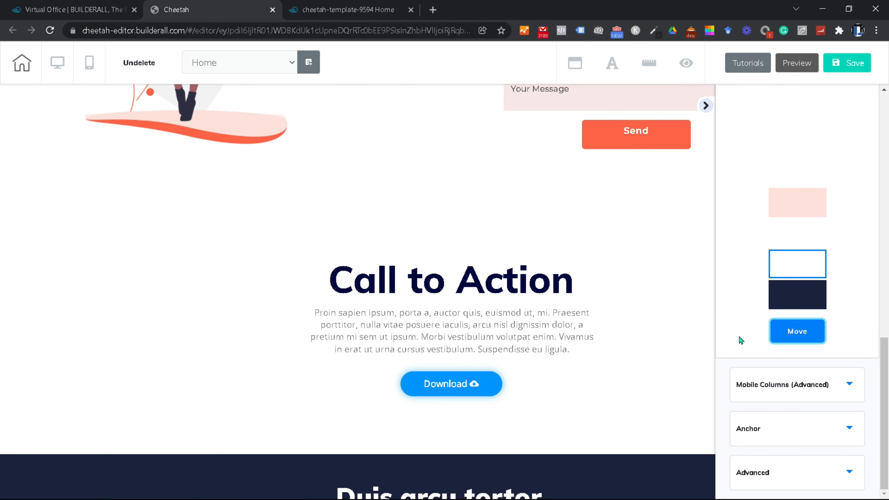
scroll(770, 336, "up", 2)
scroll(787, 336, "up", 2)
left_click_drag(812, 384, 815, 230)
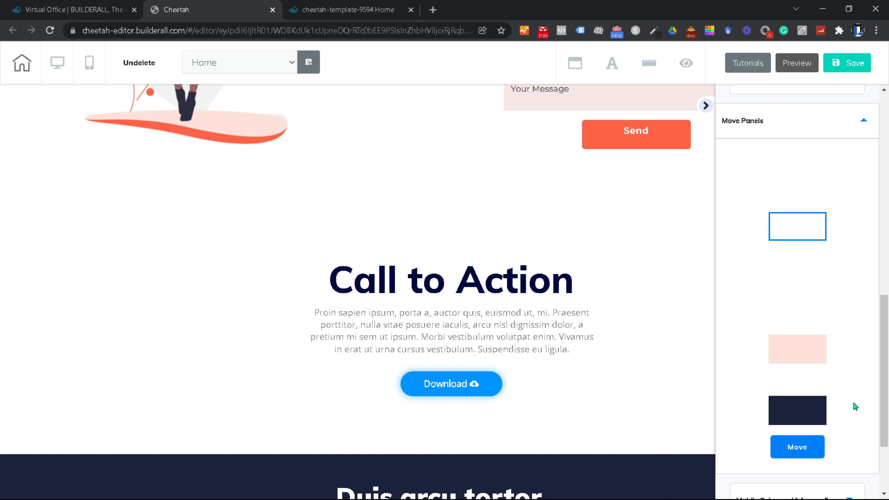
left_click(797, 453)
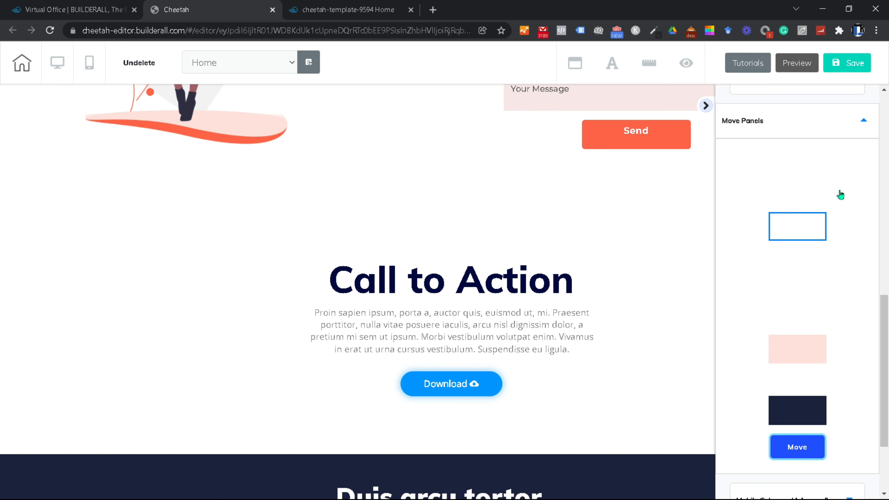
scroll(621, 250, "up", 10)
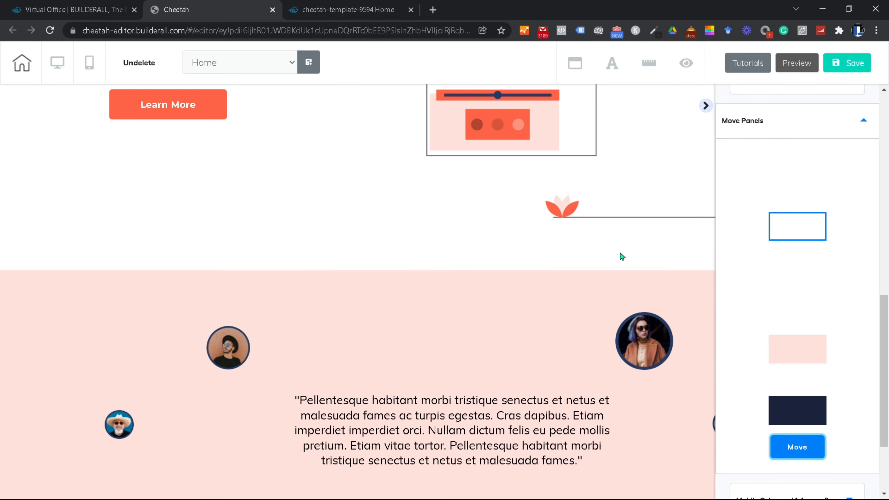
scroll(621, 257, "up", 12)
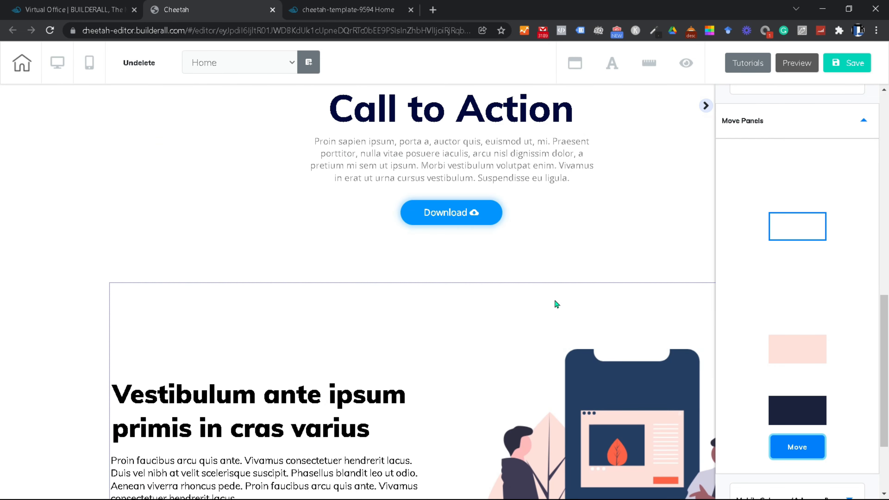
scroll(556, 304, "up", 8)
scroll(556, 304, "down", 5)
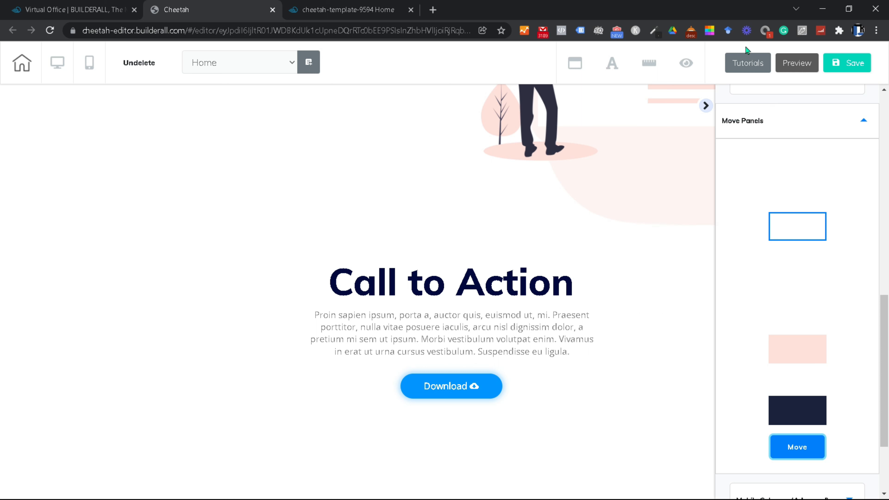
left_click(865, 122)
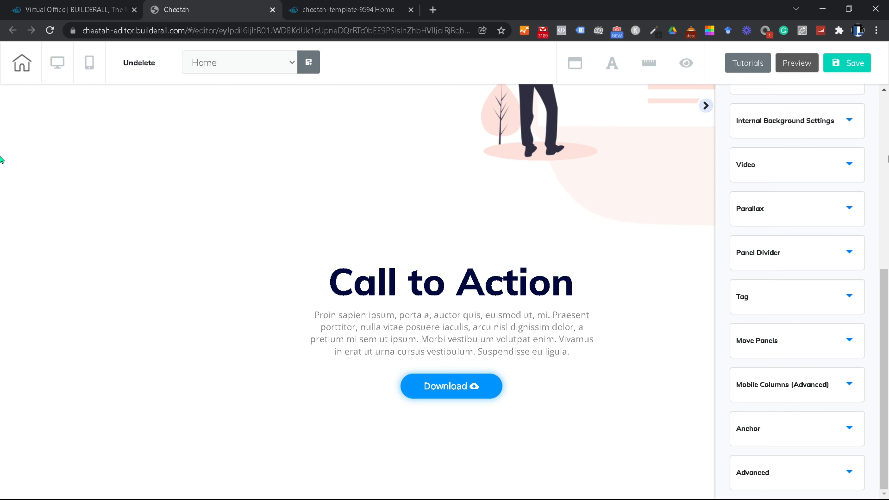
Step: Hide the Call to Action panel on the desktop layout and restore it from the hidden elements
left_click(611, 256)
left_click(164, 237)
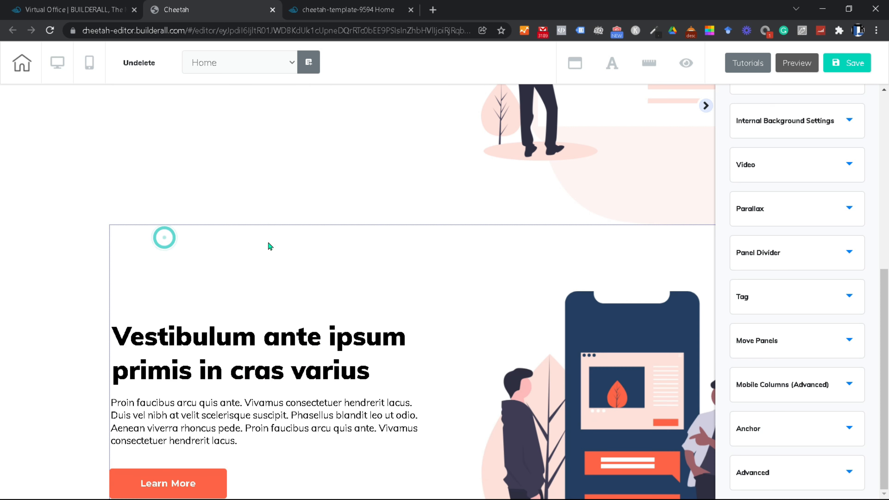
left_click(686, 65)
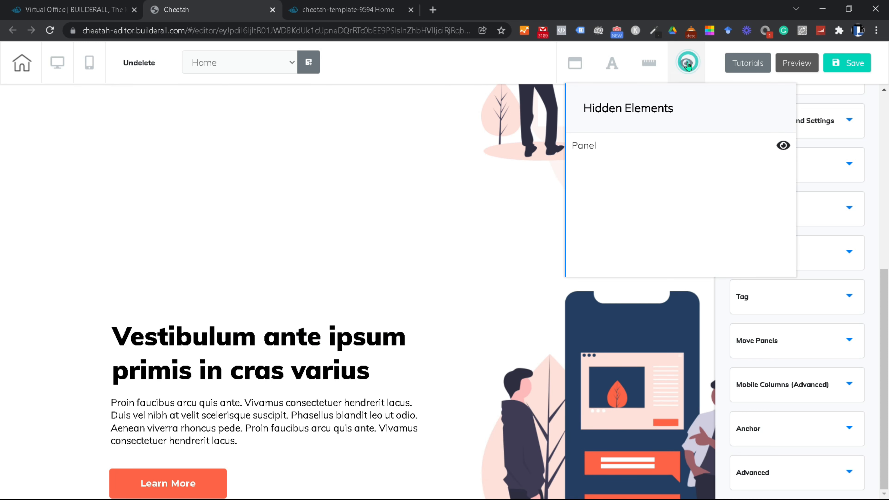
left_click(639, 145)
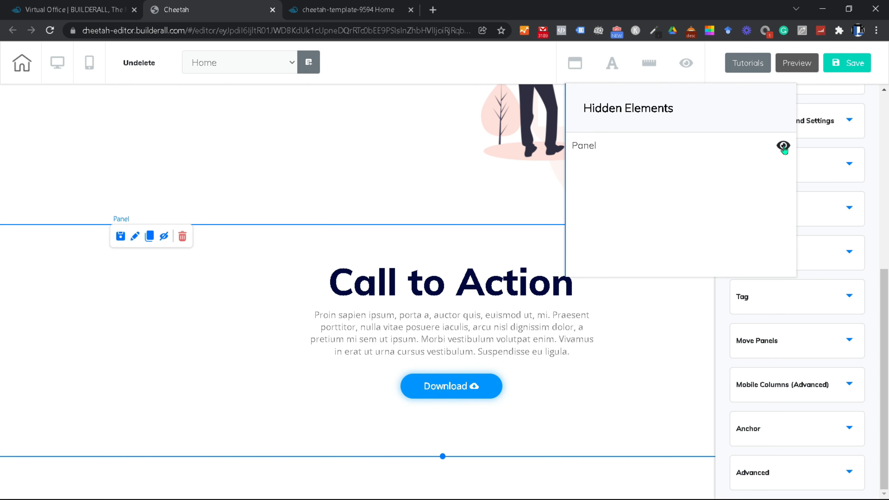
left_click(362, 191)
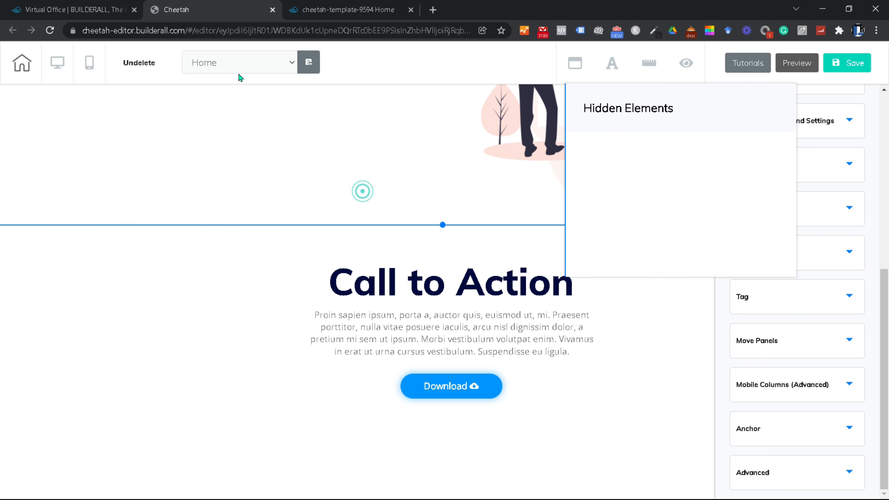
Step: Switch to the mobile layout and move the Call to Action heading down below its paragraph
left_click(89, 69)
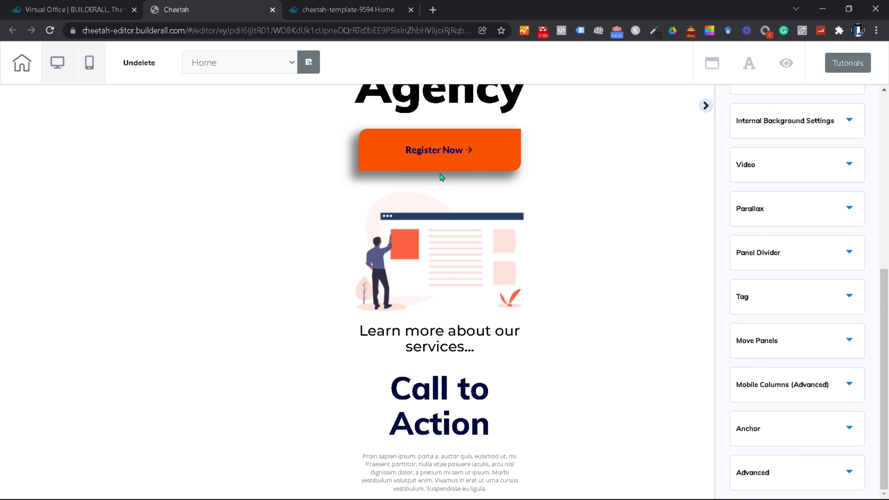
scroll(442, 177, "up", 4)
scroll(436, 172, "down", 9)
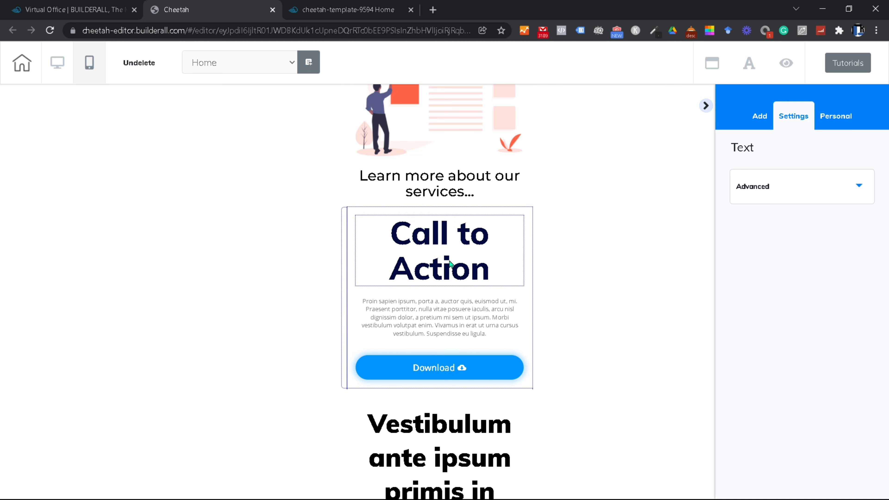
scroll(451, 264, "up", 3)
scroll(449, 231, "down", 5)
left_click(444, 210)
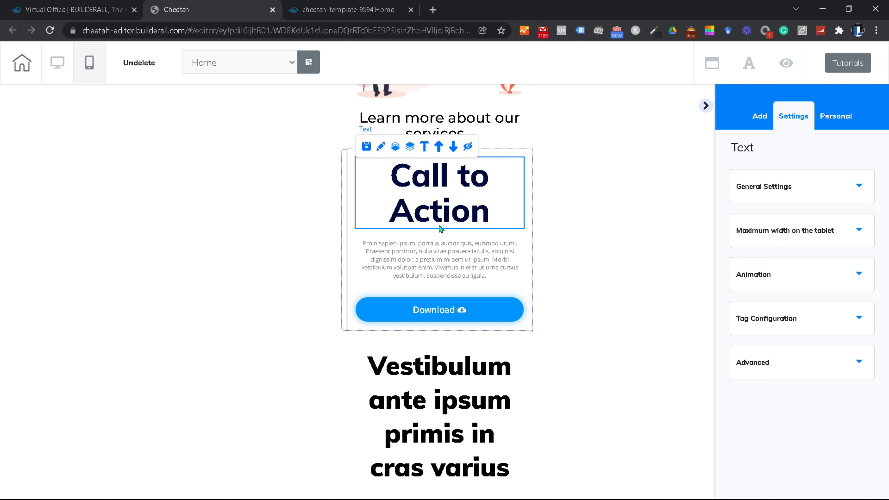
left_click(454, 147)
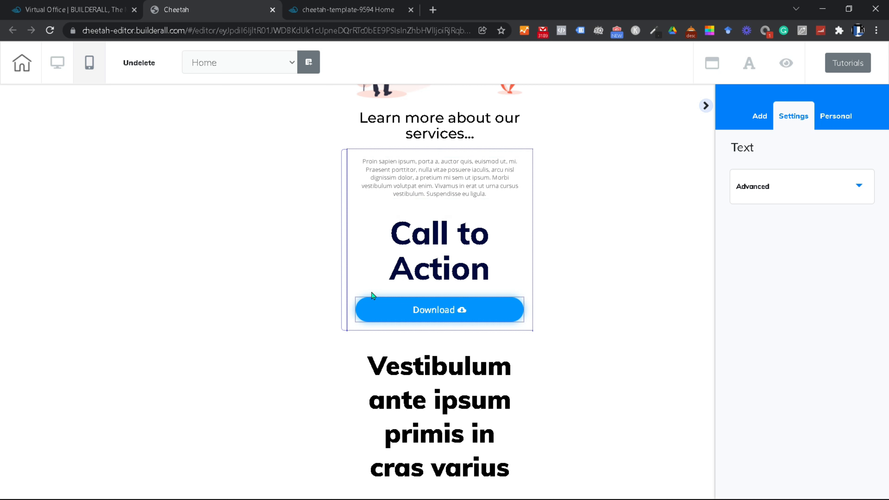
Step: Hide the Call to Action panel's paragraph on the mobile layout and check the list of hidden elements
left_click(443, 193)
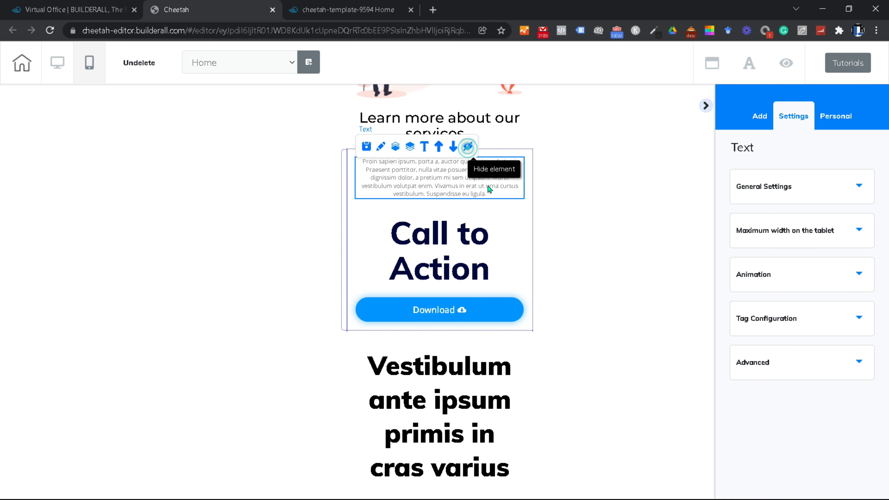
left_click(468, 146)
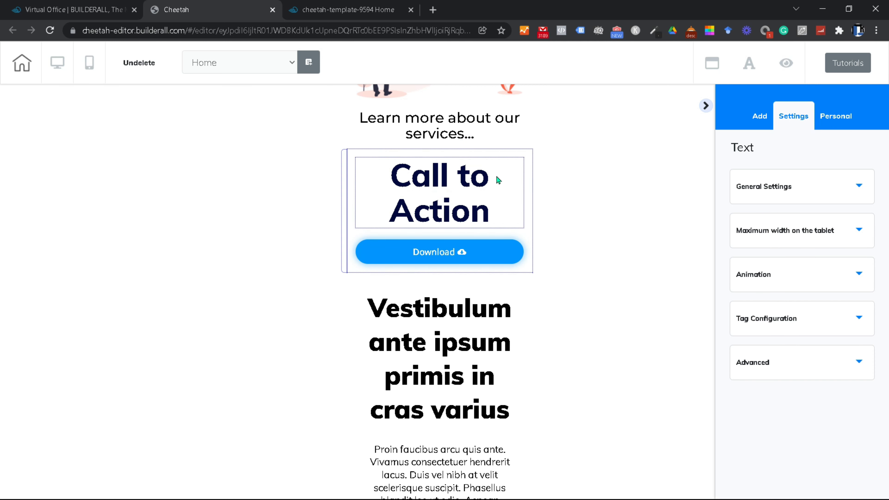
left_click(786, 63)
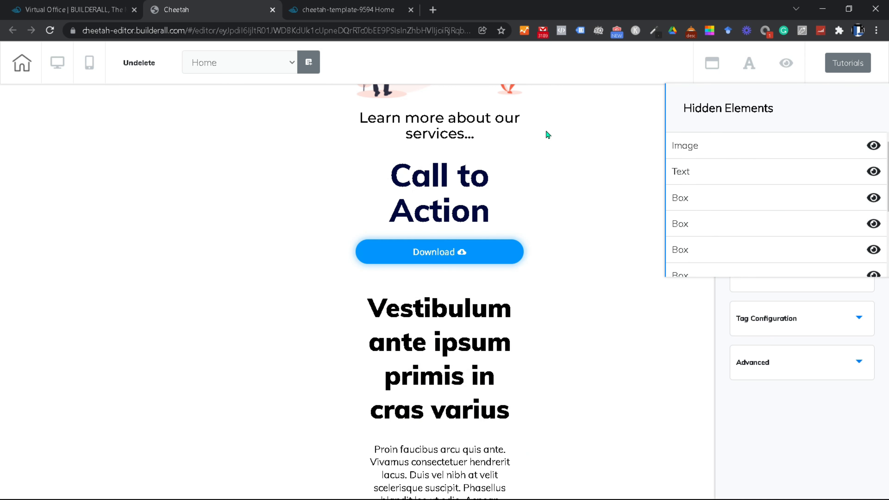
left_click(303, 170)
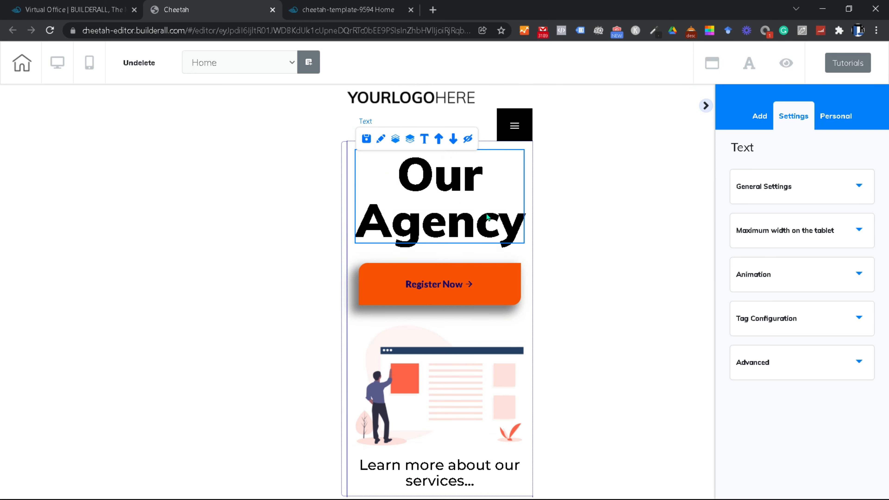
Step: Set the mobile text size of the Our Agency heading to 44 and collapse the settings sidebar
left_click(435, 224)
left_click(448, 227)
left_click(415, 211)
left_click(380, 141)
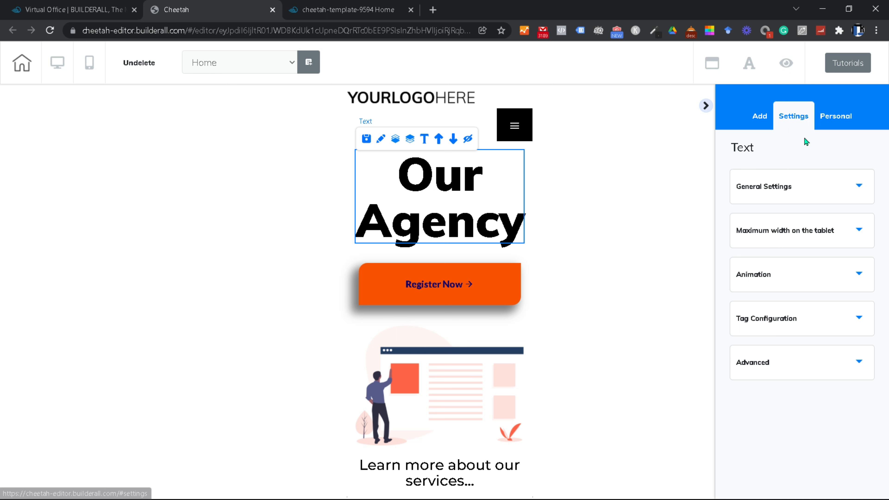
left_click(858, 186)
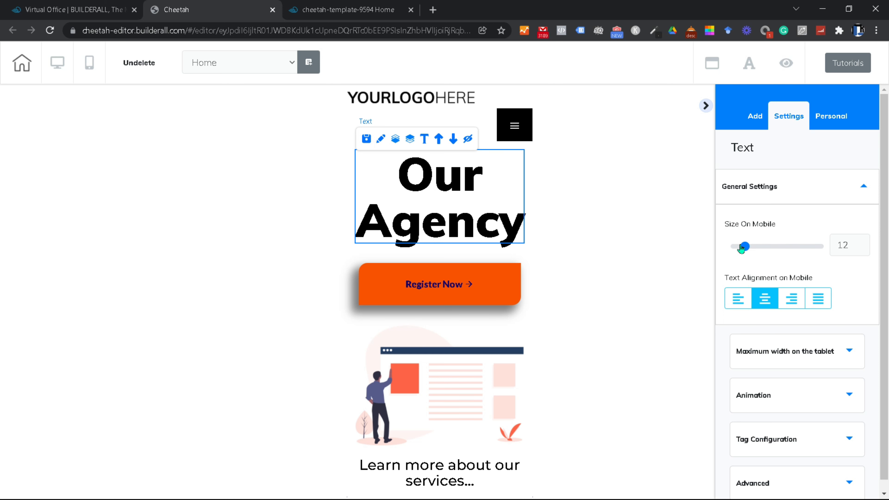
left_click_drag(743, 247, 772, 251)
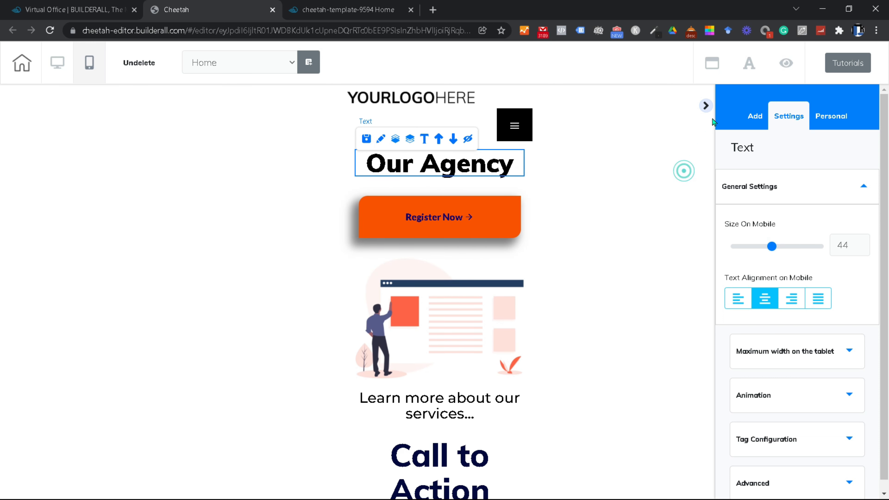
scroll(785, 309, "down", 1)
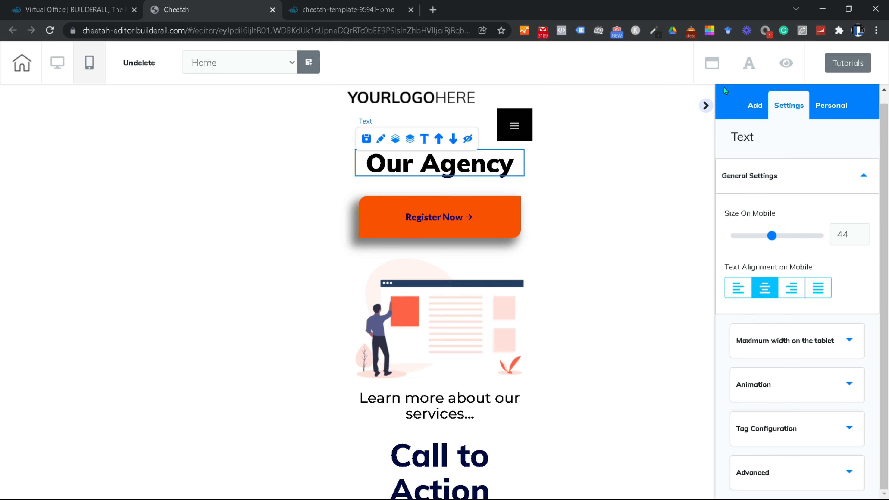
left_click(705, 105)
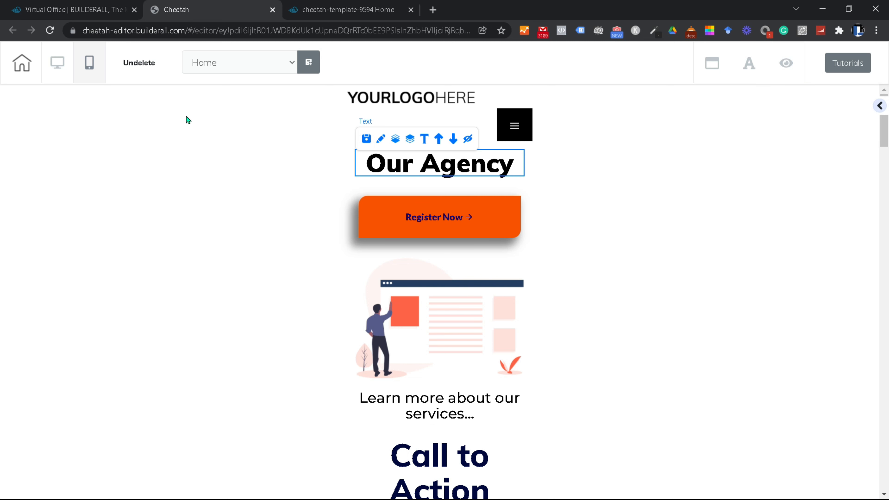
Step: Return to the desktop layout, save the site without publishing, and leave the editor with the changes saved
left_click(58, 63)
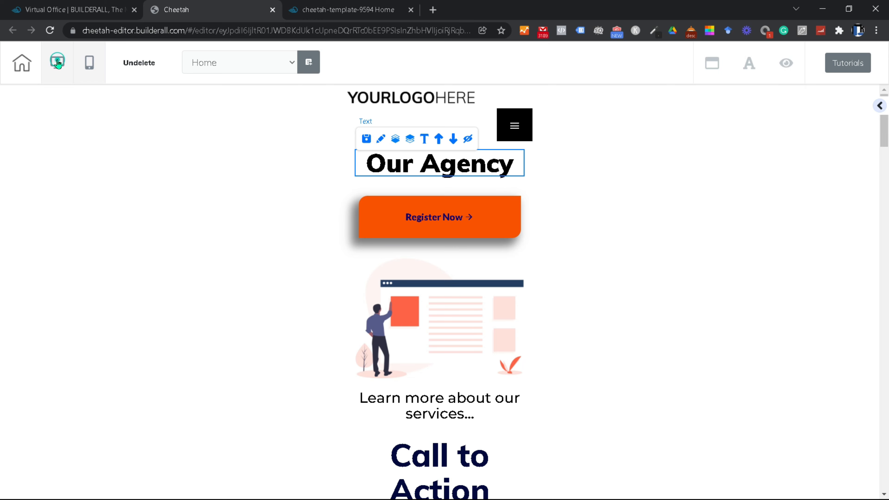
left_click(849, 72)
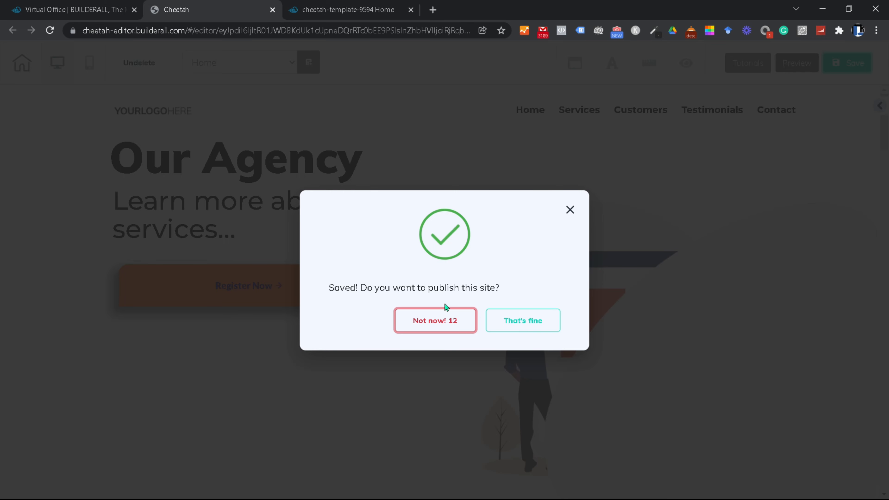
left_click(447, 332)
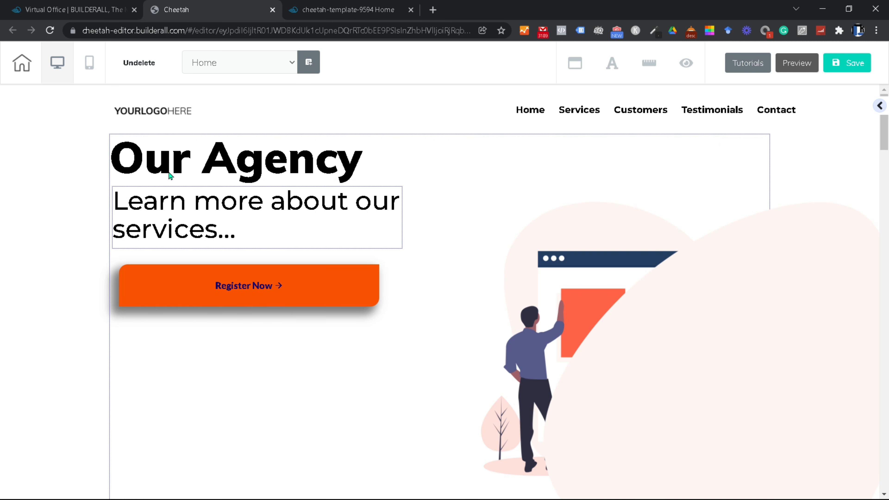
left_click(18, 64)
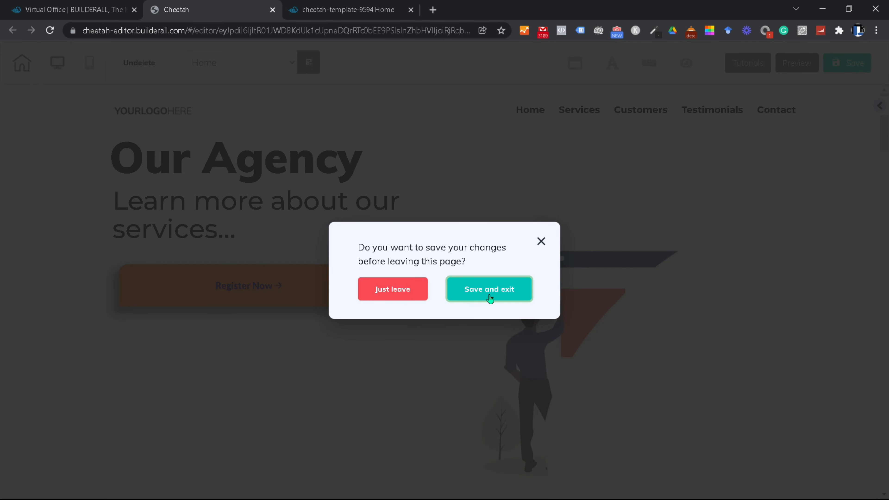
left_click(471, 298)
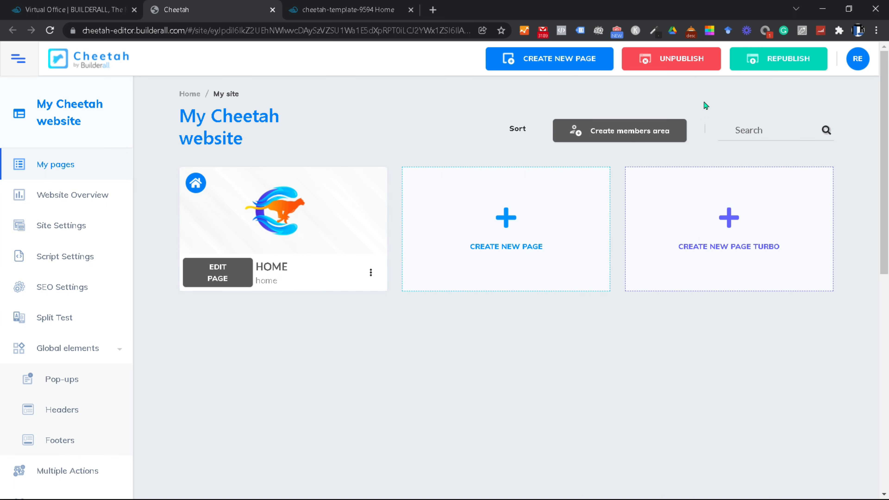
Step: Republish the website and view the live Home page, closing it when done
left_click(775, 67)
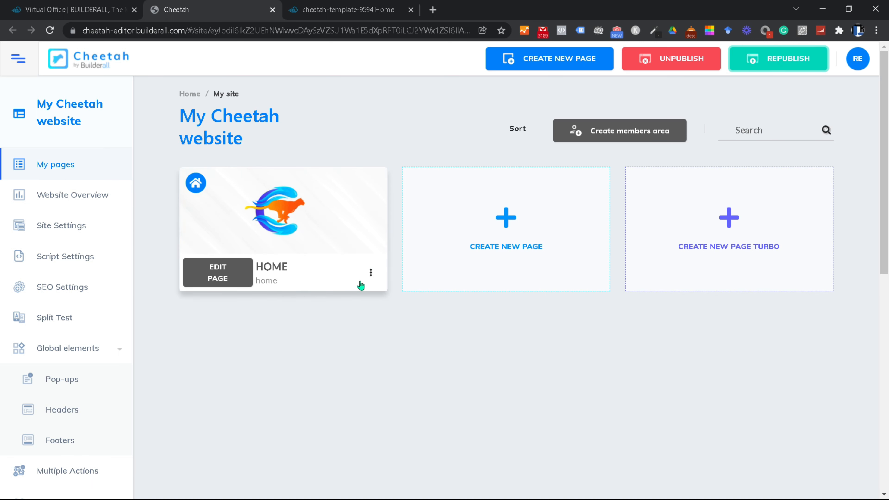
left_click(371, 274)
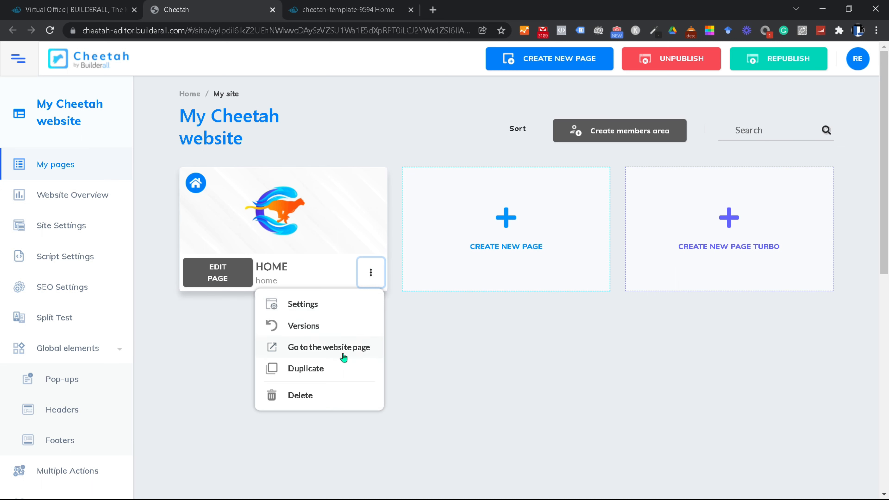
left_click(359, 354)
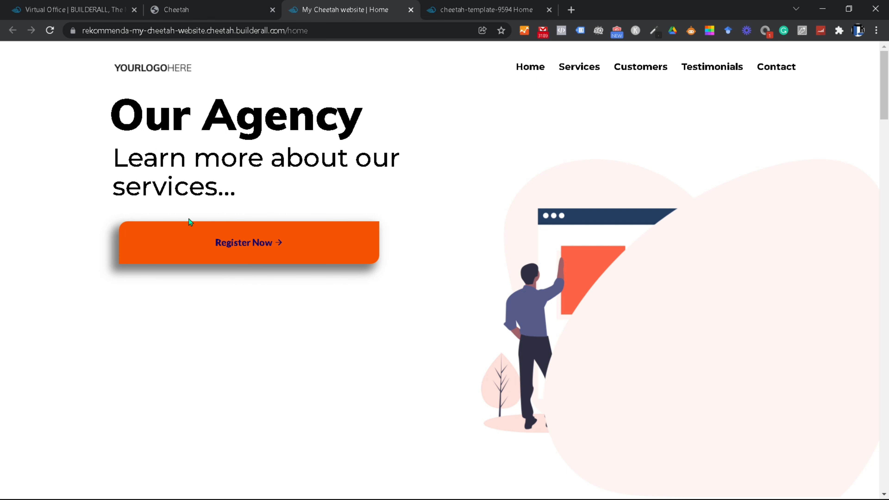
left_click(411, 10)
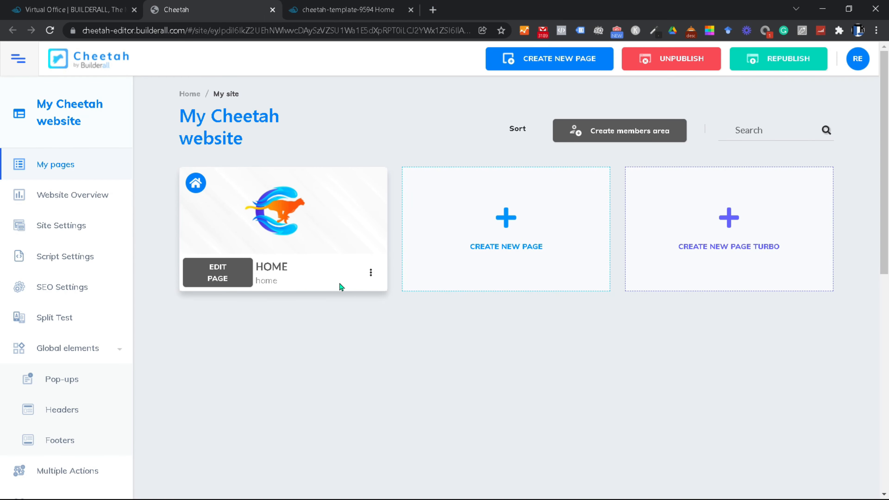
Step: Open the Home page's general settings and check the choices for its Home Page option
left_click(371, 277)
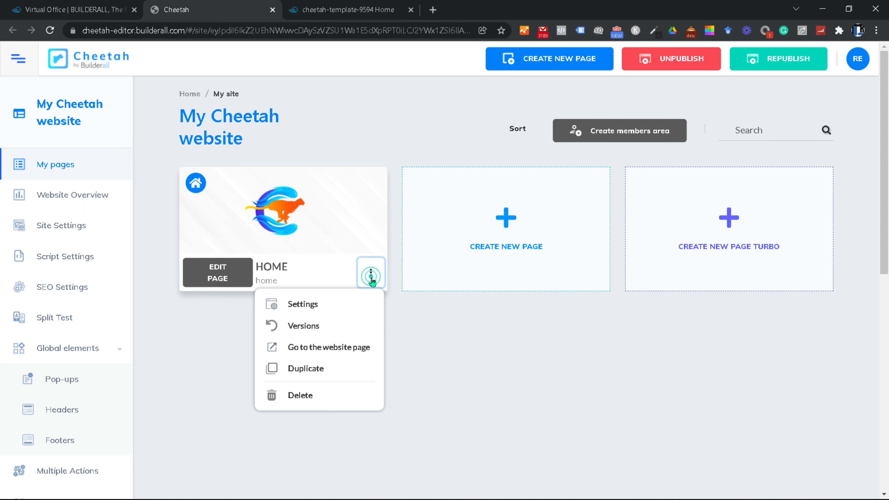
left_click(307, 304)
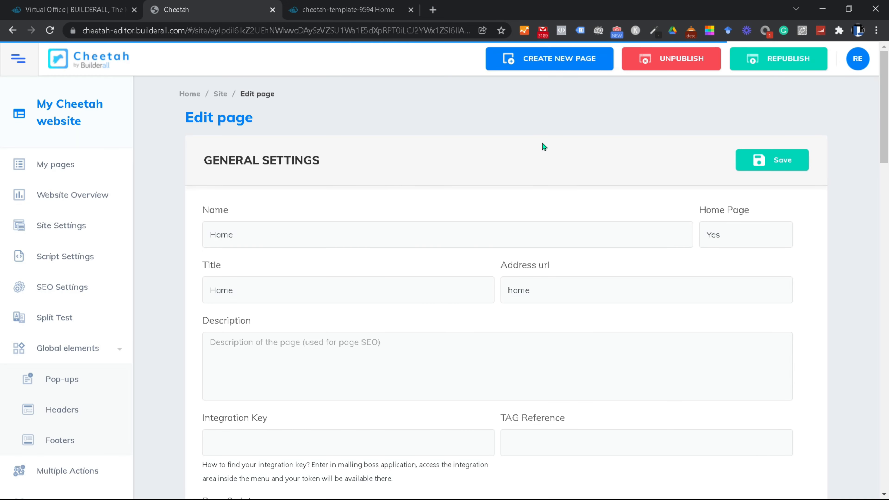
left_click(730, 241)
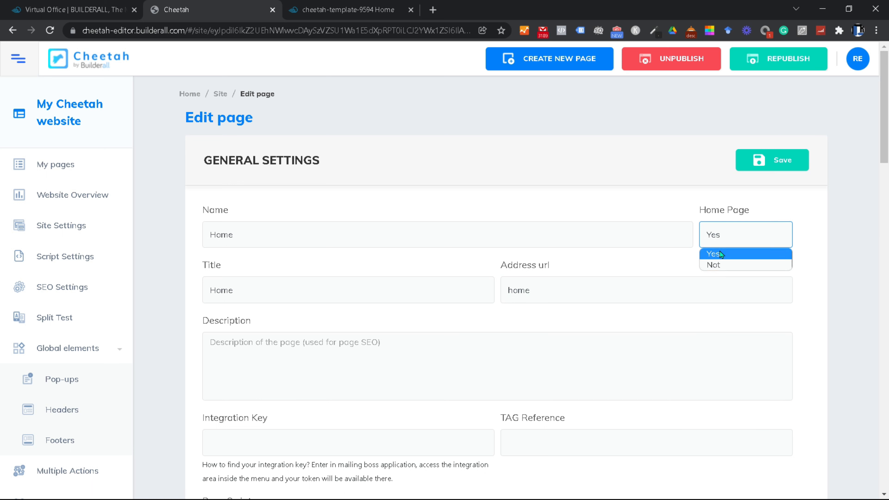
left_click(710, 177)
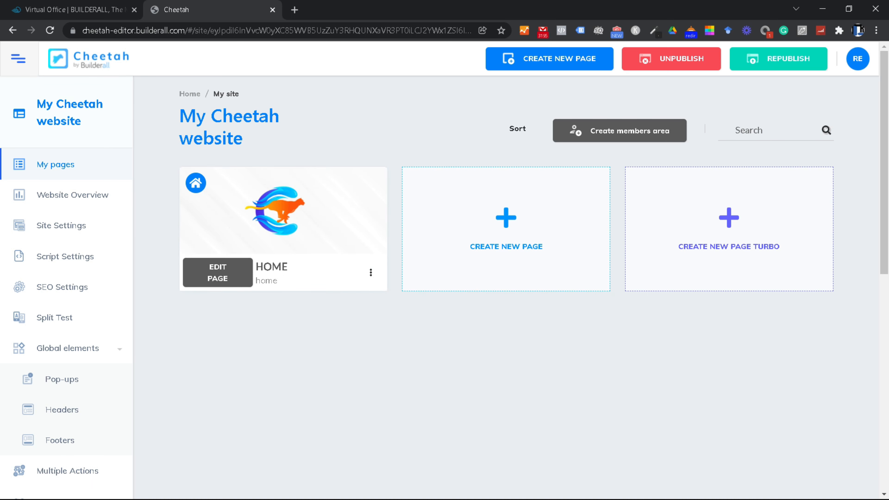
Step: Return to the websites list, collapse the Overview promo, and open the site settings of My Cheetah website
scroll(119, 272, "down", 8)
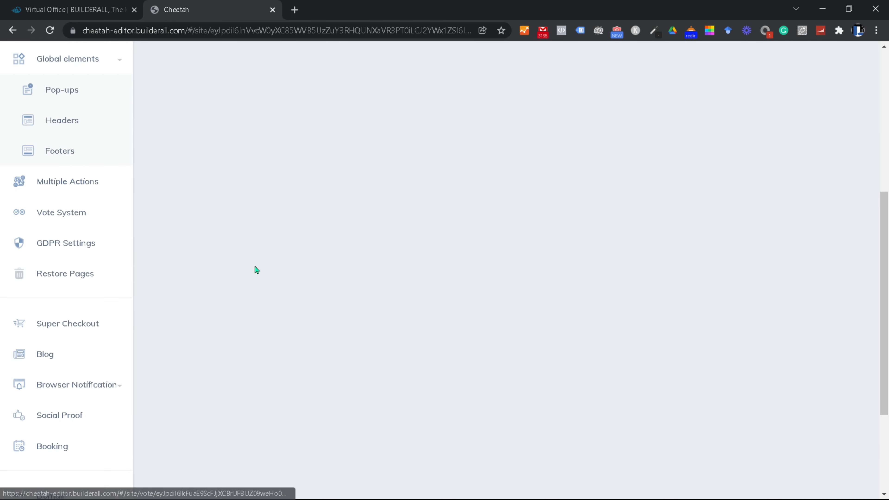
scroll(256, 270, "up", 8)
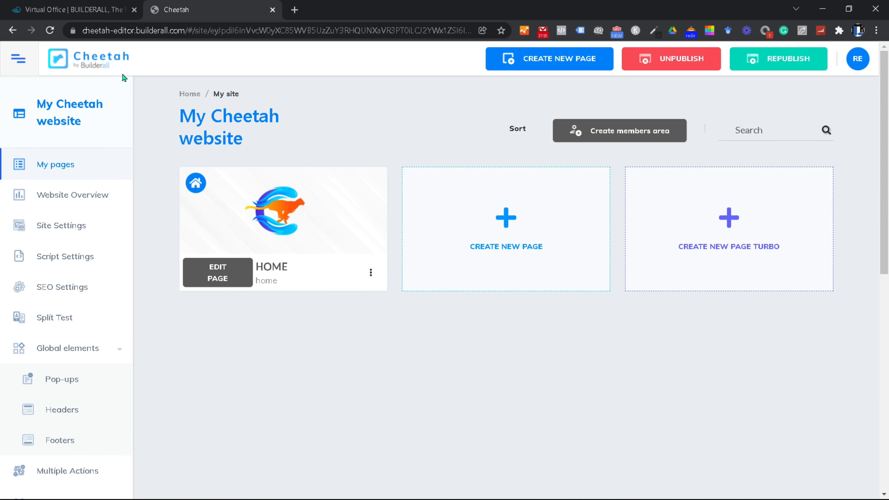
left_click(101, 62)
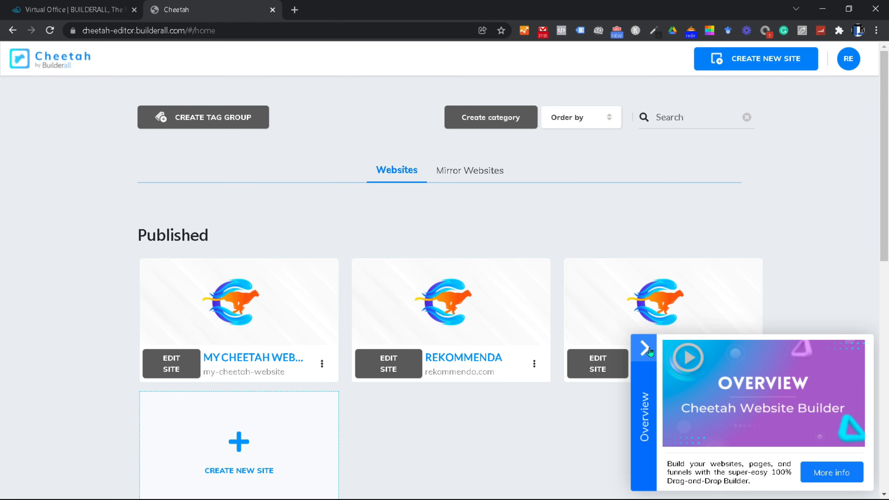
left_click(648, 350)
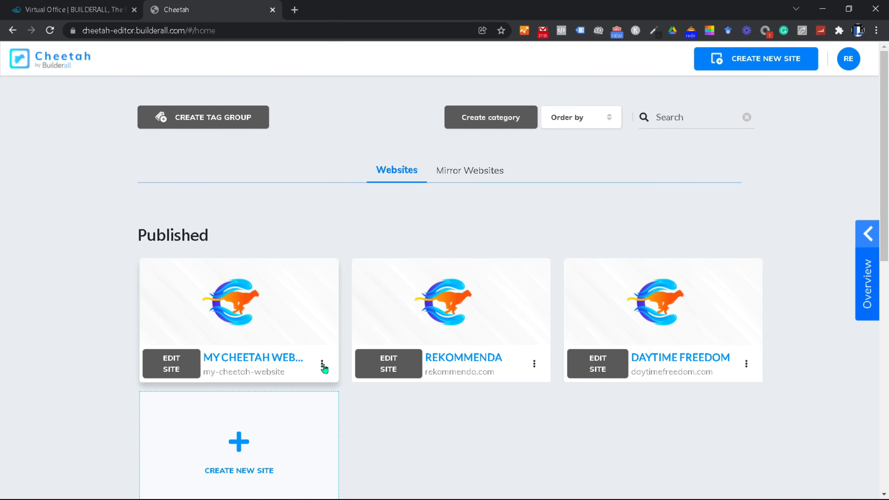
left_click(322, 364)
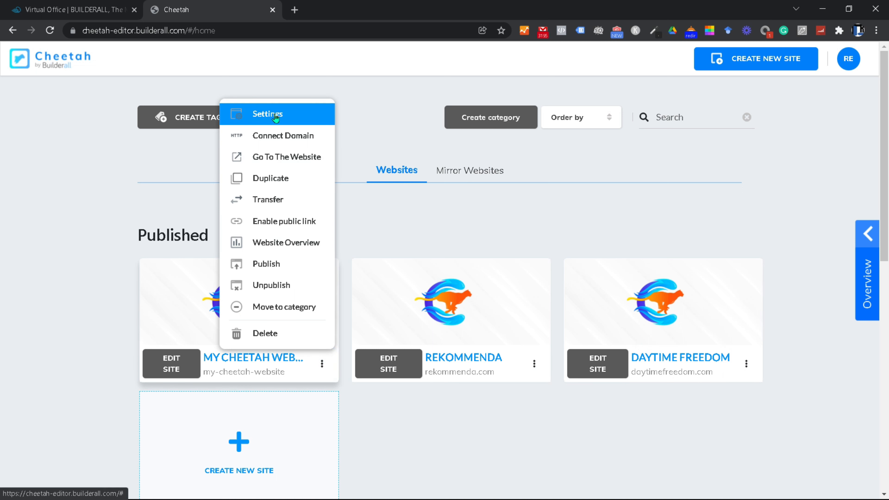
left_click(277, 116)
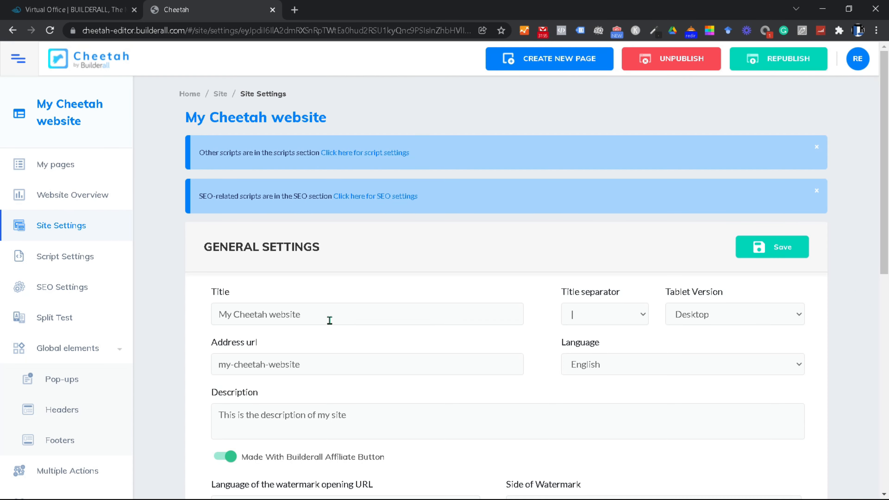
Step: Change the site's title to "Our Agency Website" in its general settings
triple_click(329, 319)
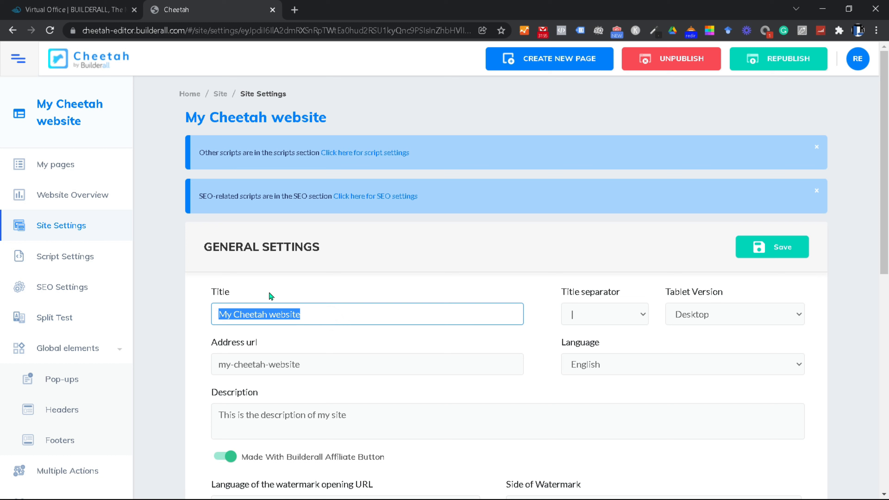
type("Our ")
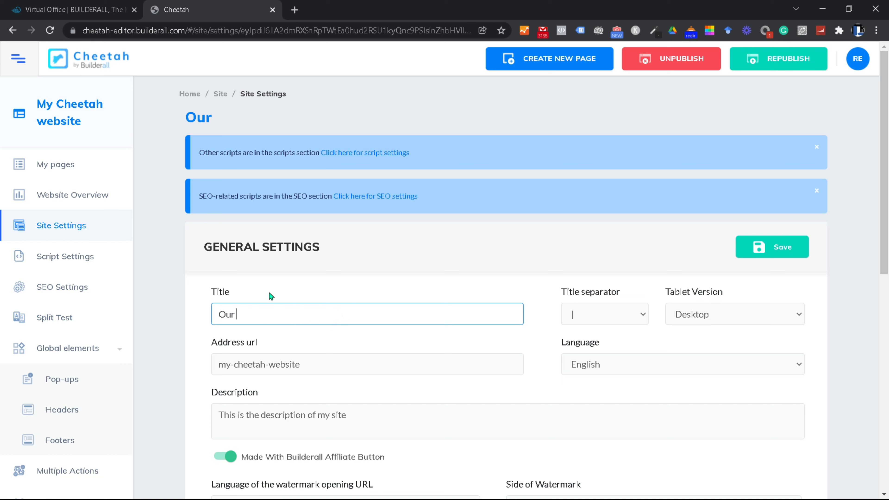
type("Agency")
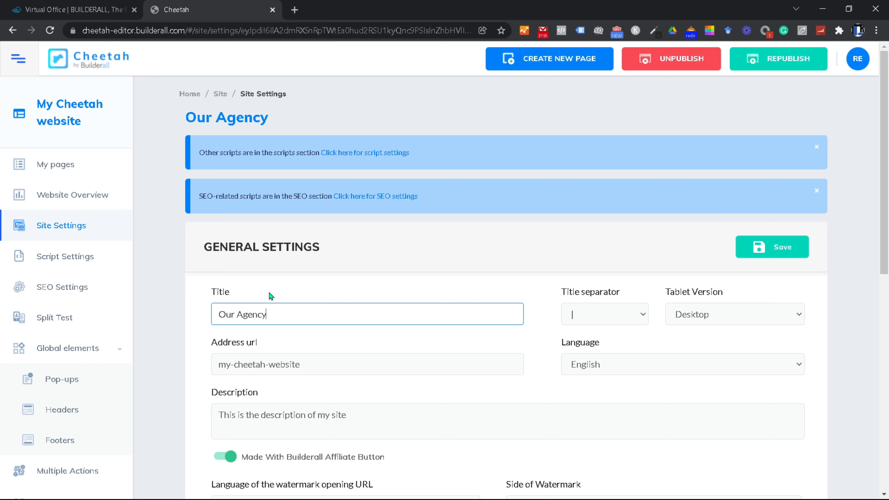
type(" Website")
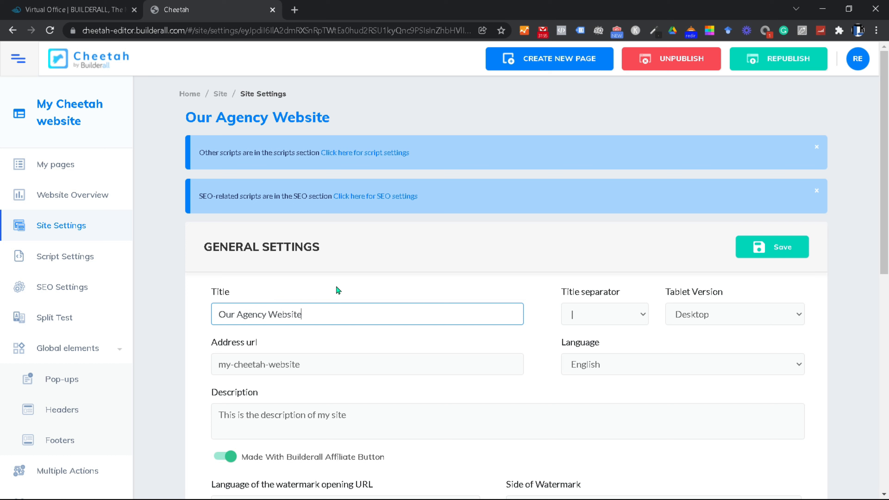
Step: Set the site's address URL to our-agency and save the site settings, then head back to the websites list
triple_click(315, 364)
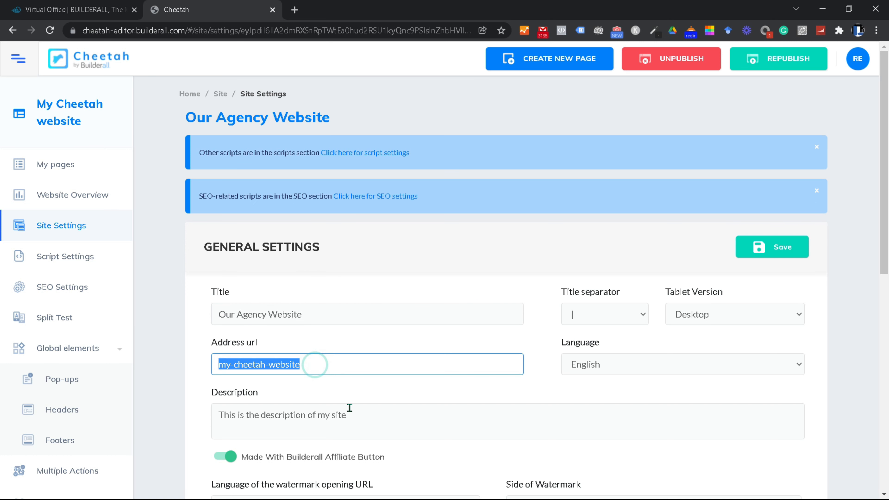
type("o")
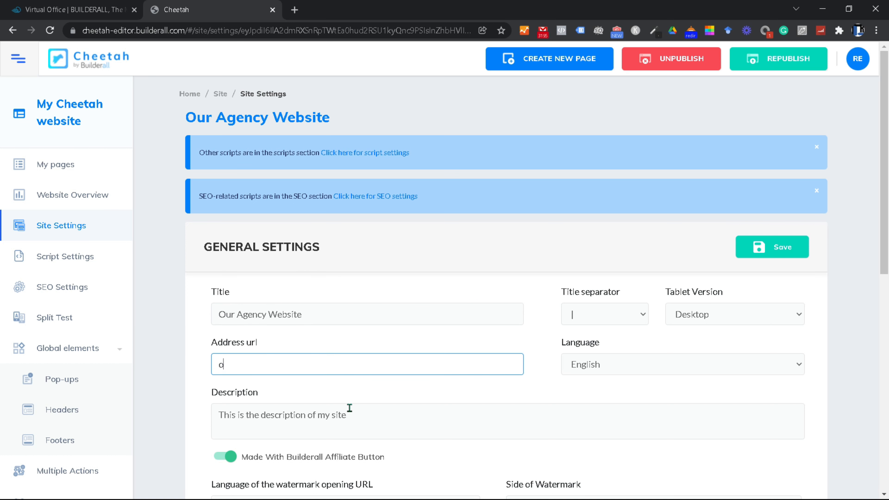
type("ur-agency")
left_click(540, 382)
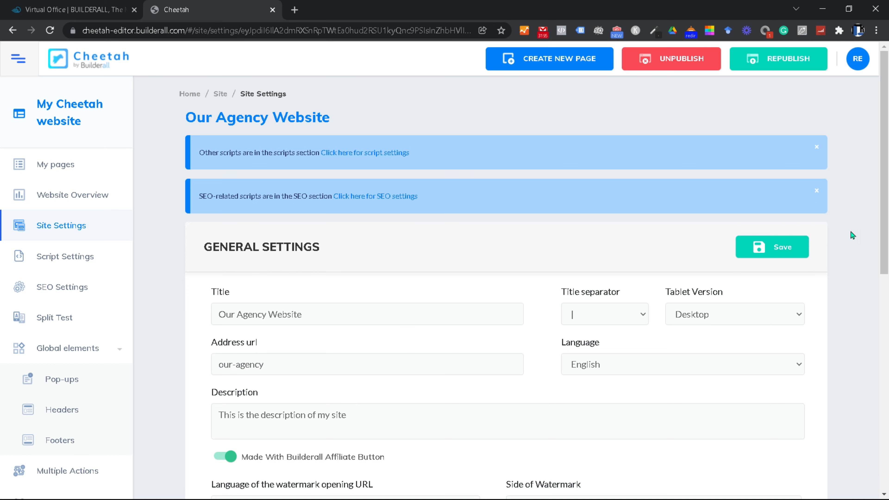
left_click(783, 246)
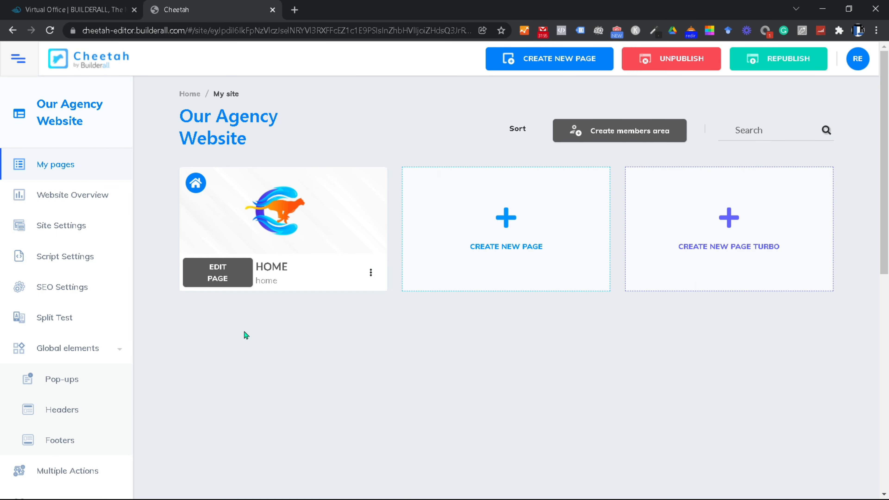
left_click(85, 52)
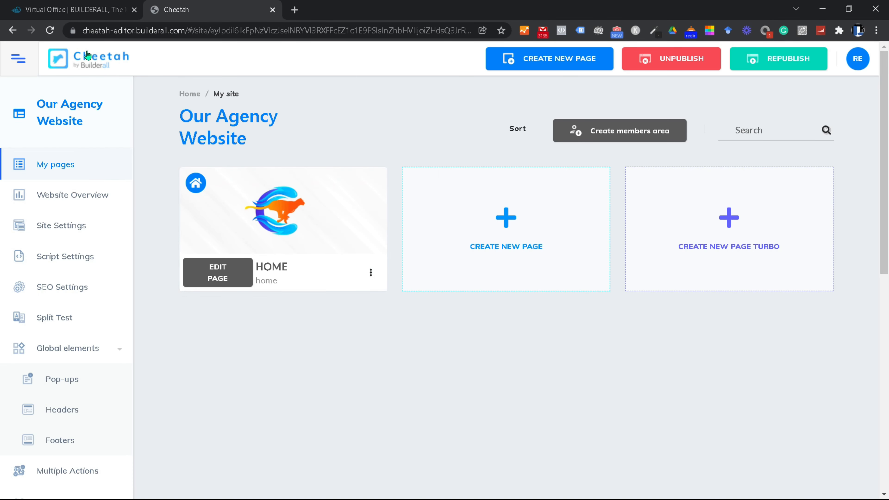